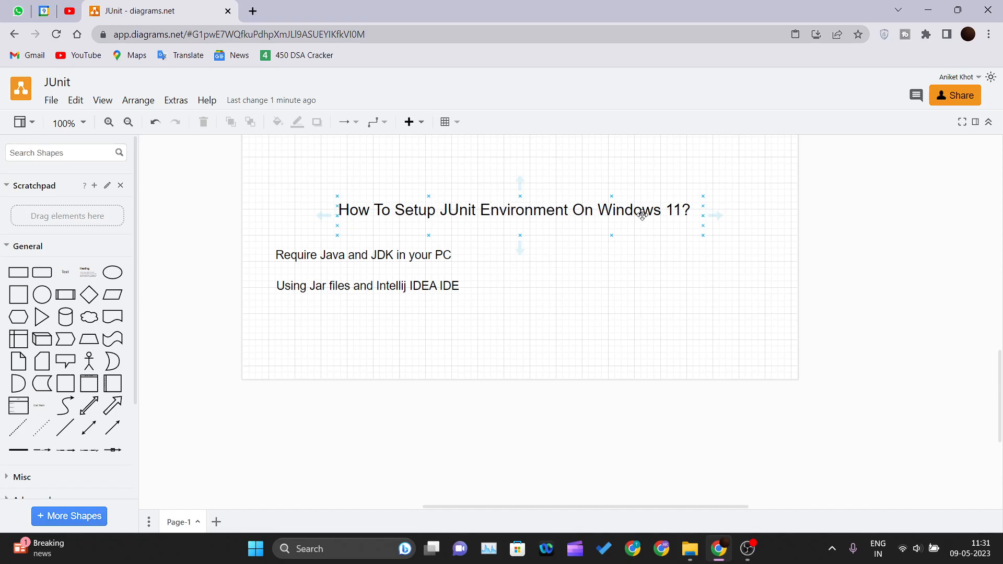
left_click(543, 264)
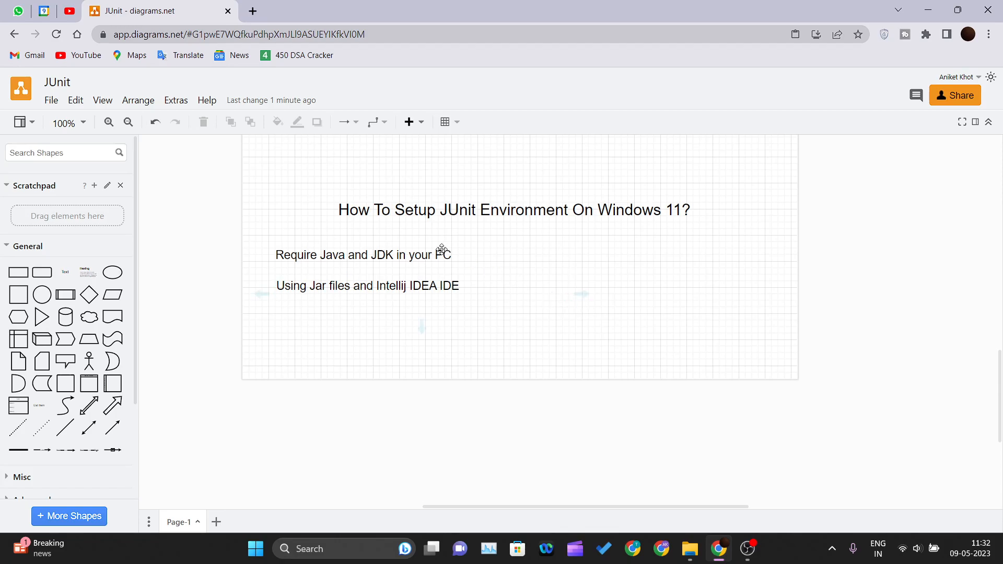
left_click(512, 218)
- Search the web for "download java" in a new browser tab and open java.com's Download Java for Windows page
left_click(253, 11)
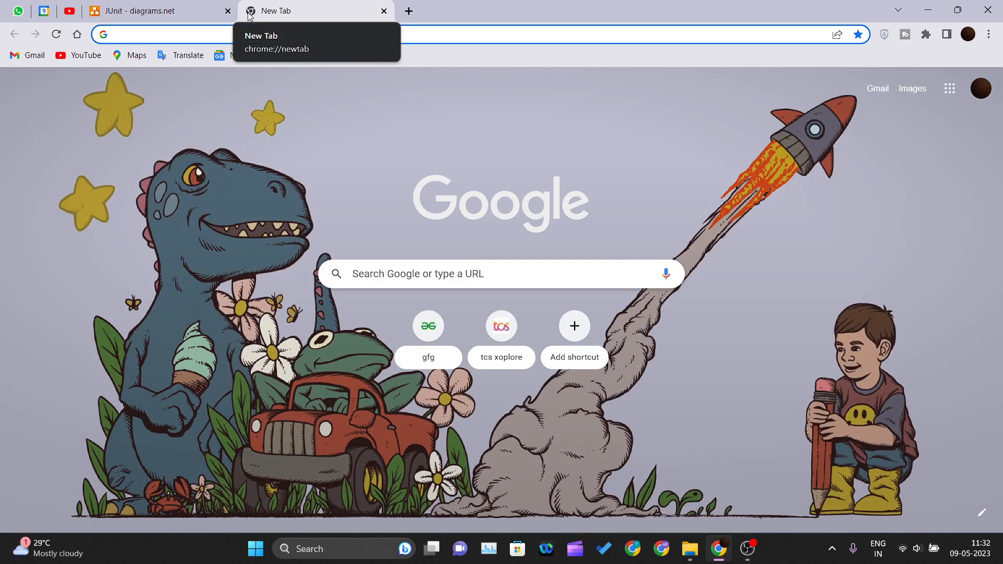
type("o")
key("BackSpace")
key("BackSpace")
type("download java")
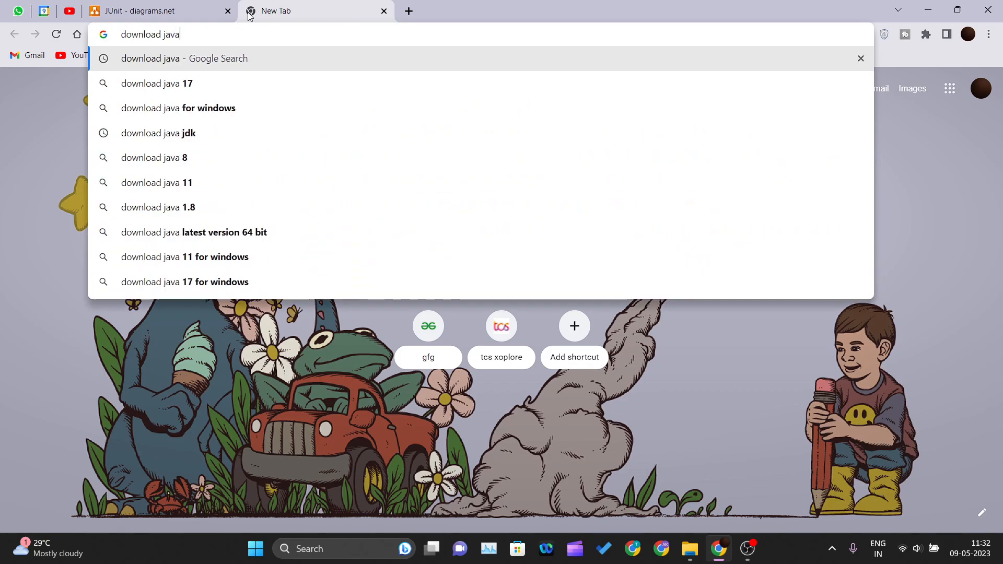
key("Return")
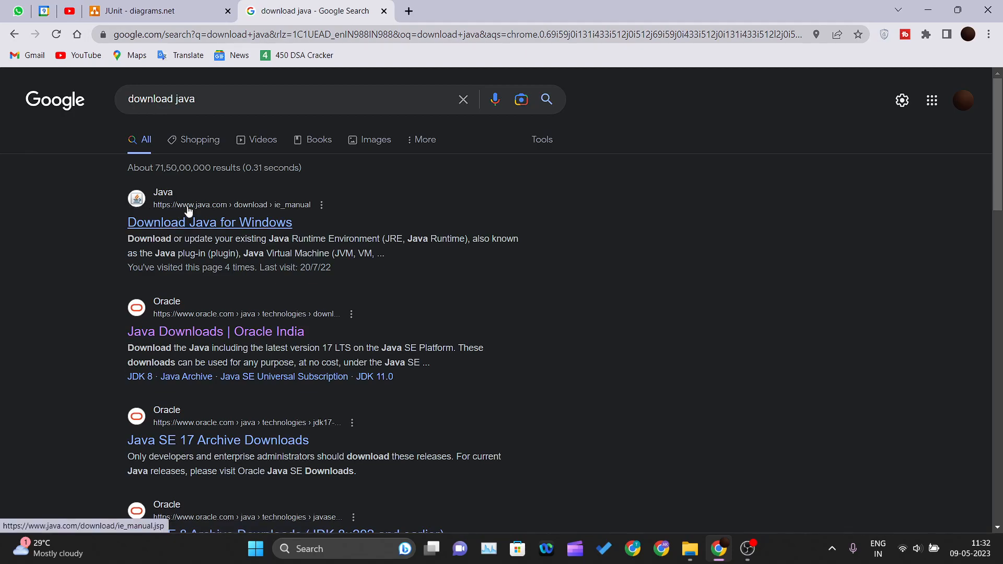
left_click(214, 230)
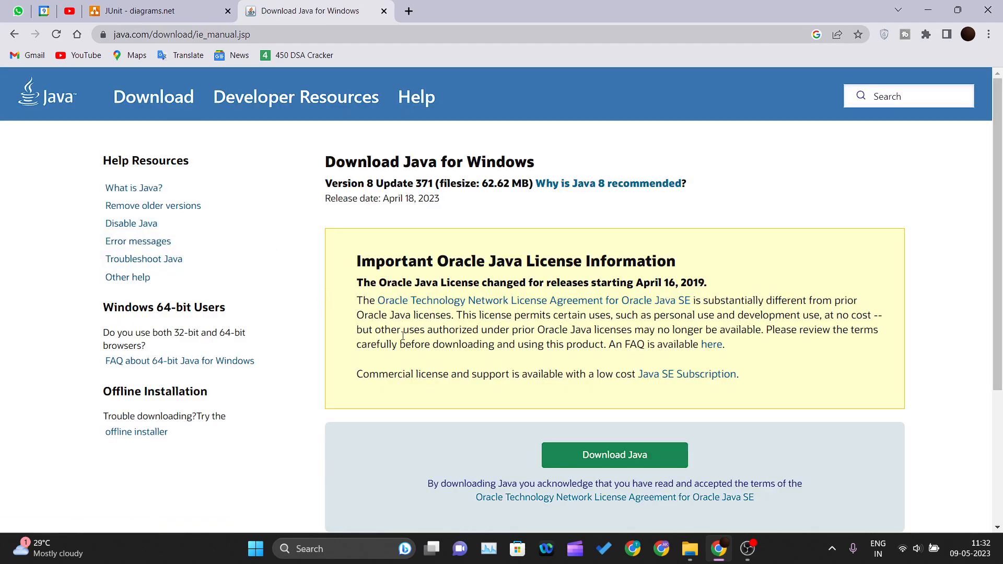
scroll(638, 285, "down", 3)
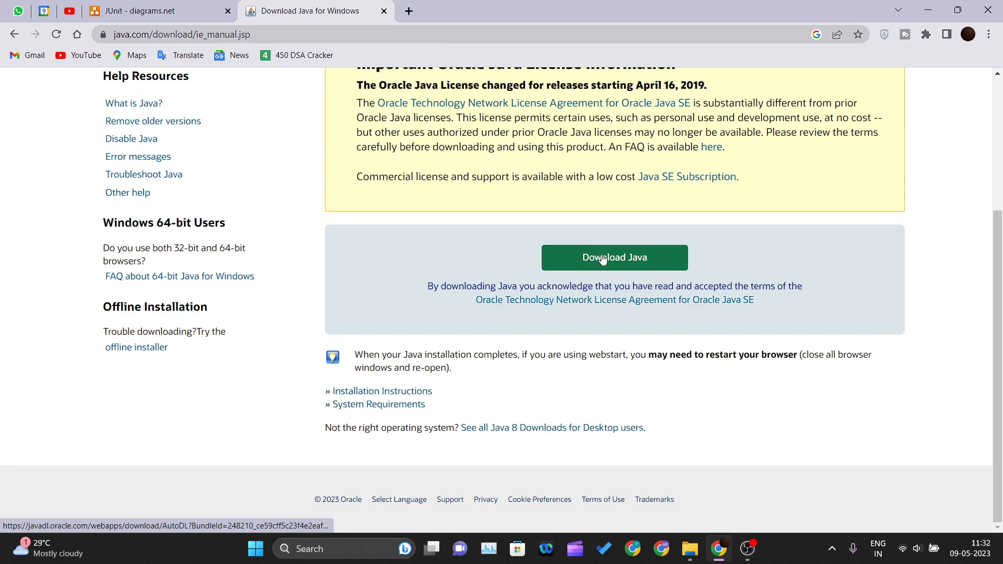
- Search for "download jdk" in another browser tab and open Oracle's Java Downloads page
left_click(408, 11)
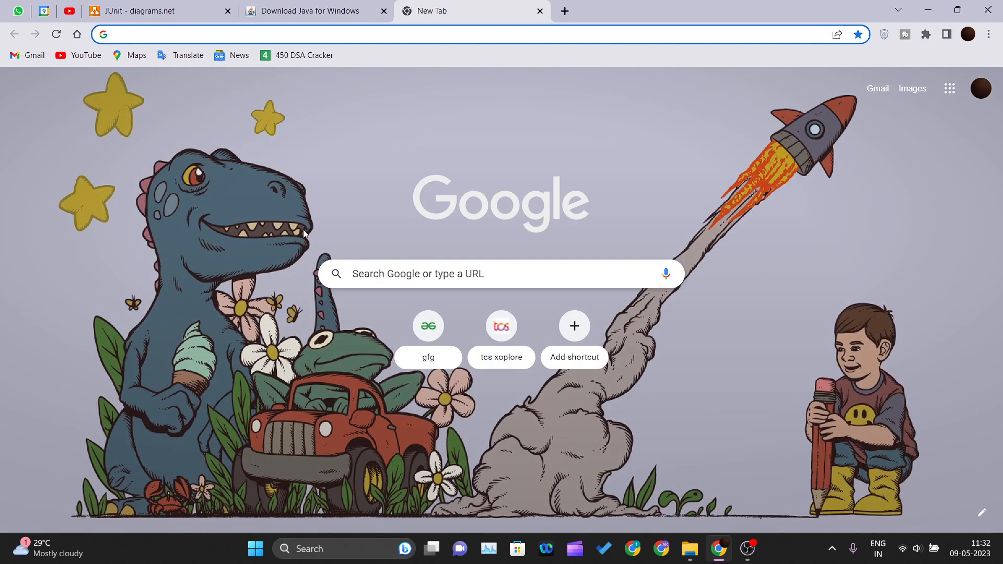
type("download j")
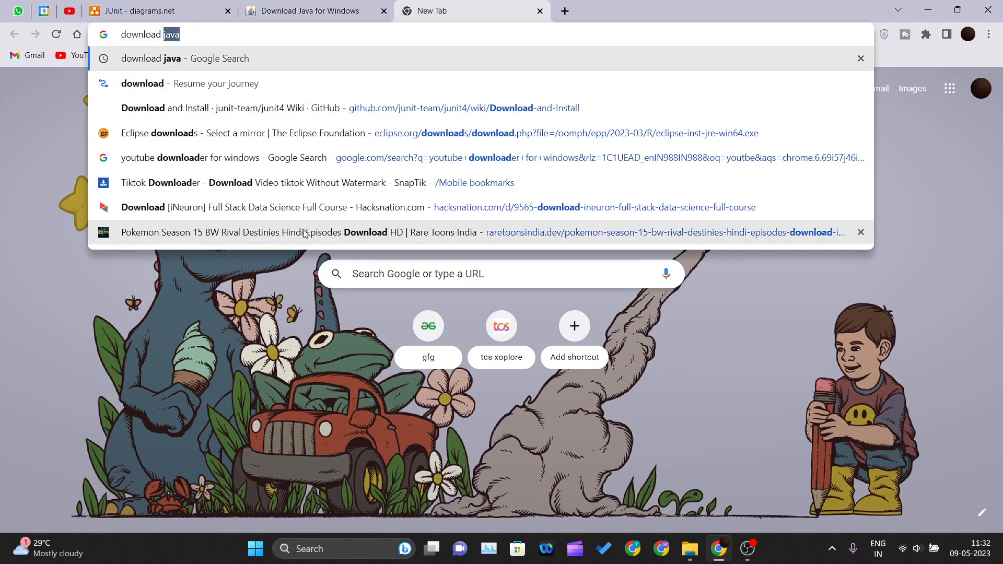
type("dk")
key("Return")
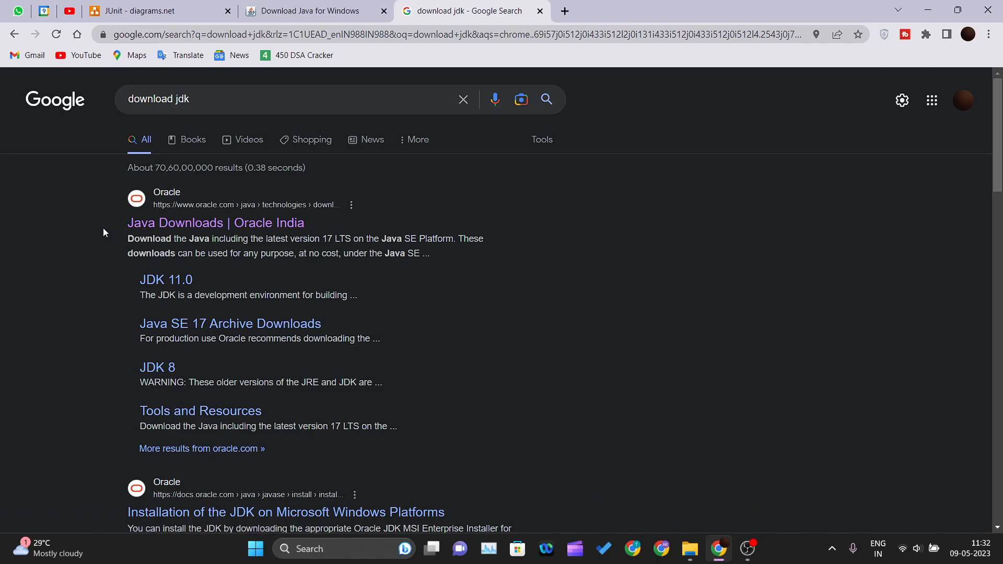
left_click(140, 223)
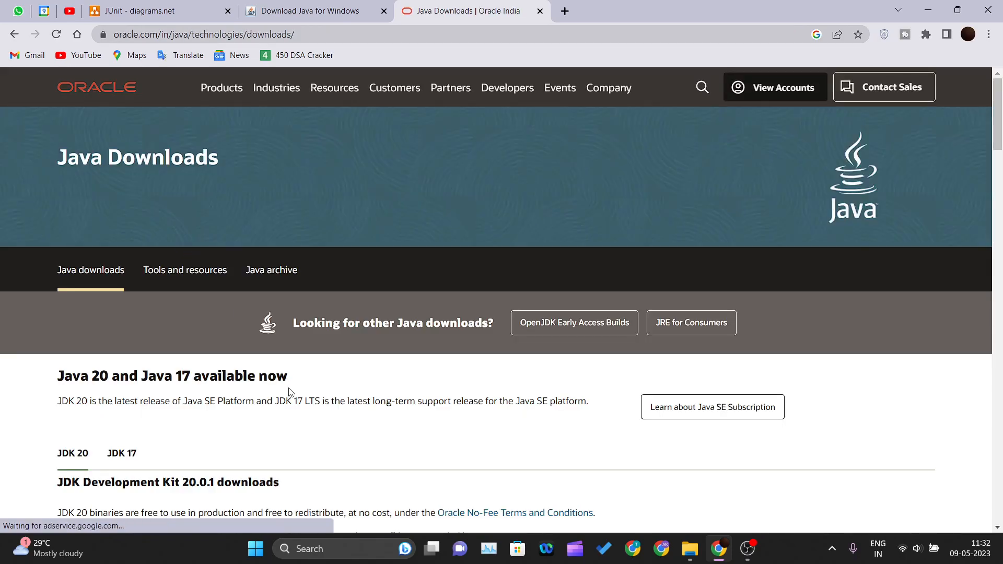
- Display the Windows download files for JDK 20 on the Oracle page
scroll(291, 389, "down", 5)
scroll(319, 314, "down", 5)
scroll(320, 314, "up", 2)
scroll(86, 178, "up", 3)
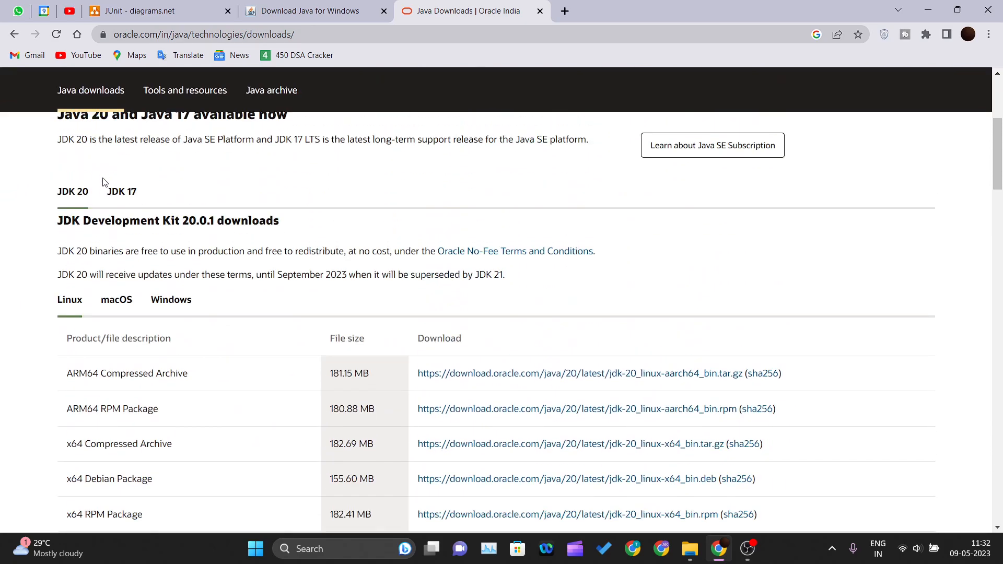
left_click(125, 305)
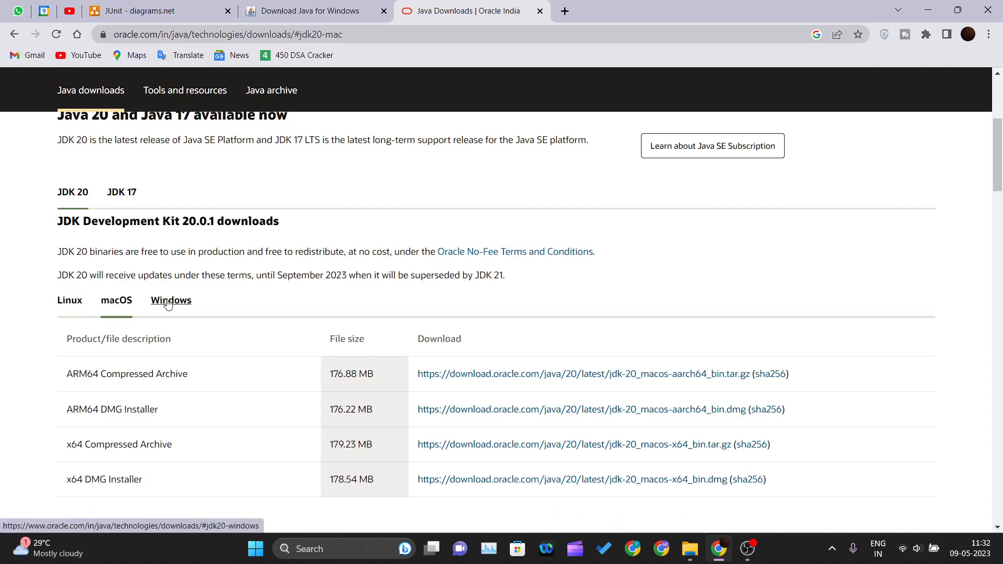
left_click(177, 303)
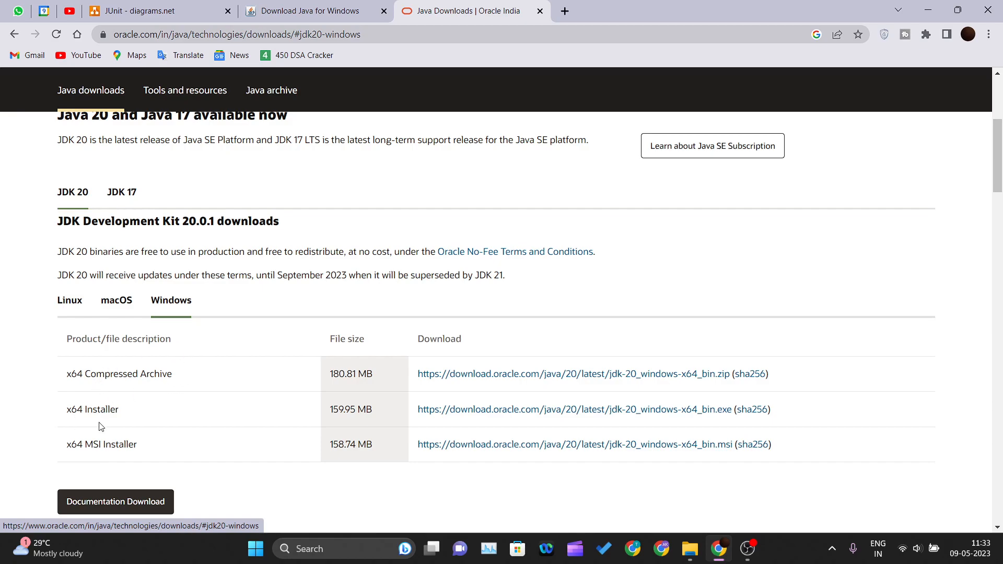
- Start downloading the JDK 20 x64 MSI Installer for Windows, and cancel the download
left_click(497, 446)
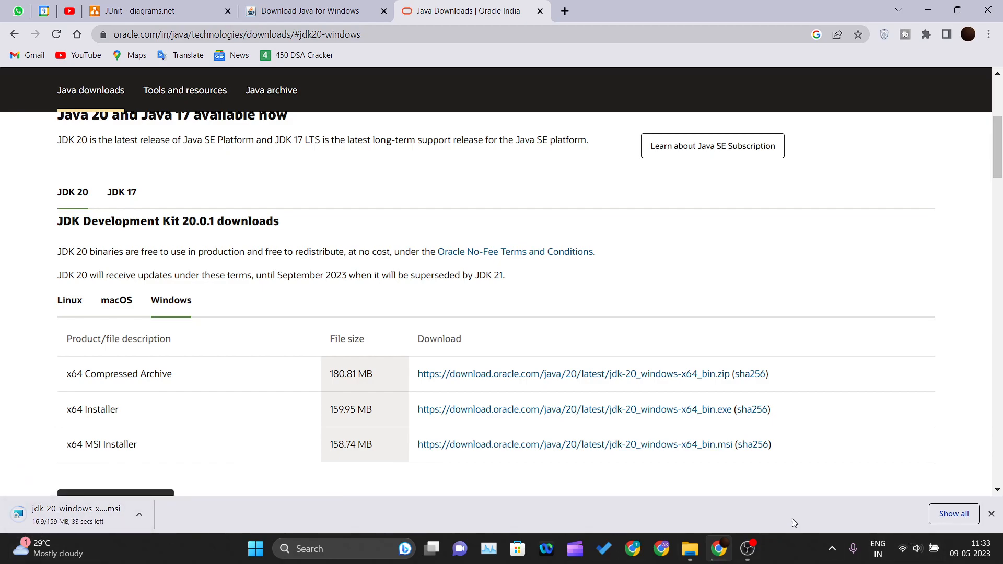
left_click(139, 515)
left_click(156, 490)
left_click(992, 515)
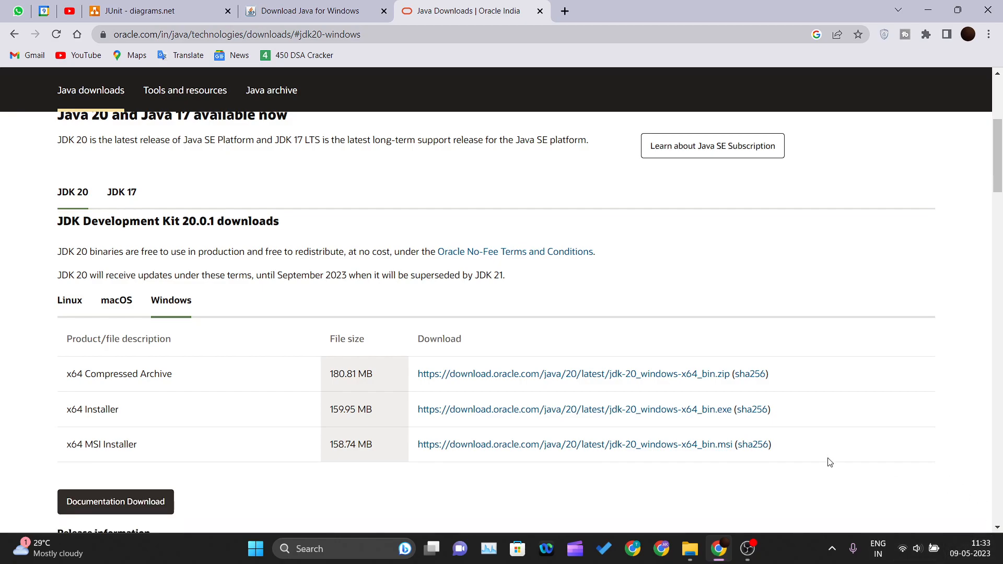
- Close both Java download pages and return to the JUnit diagram
left_click(383, 11)
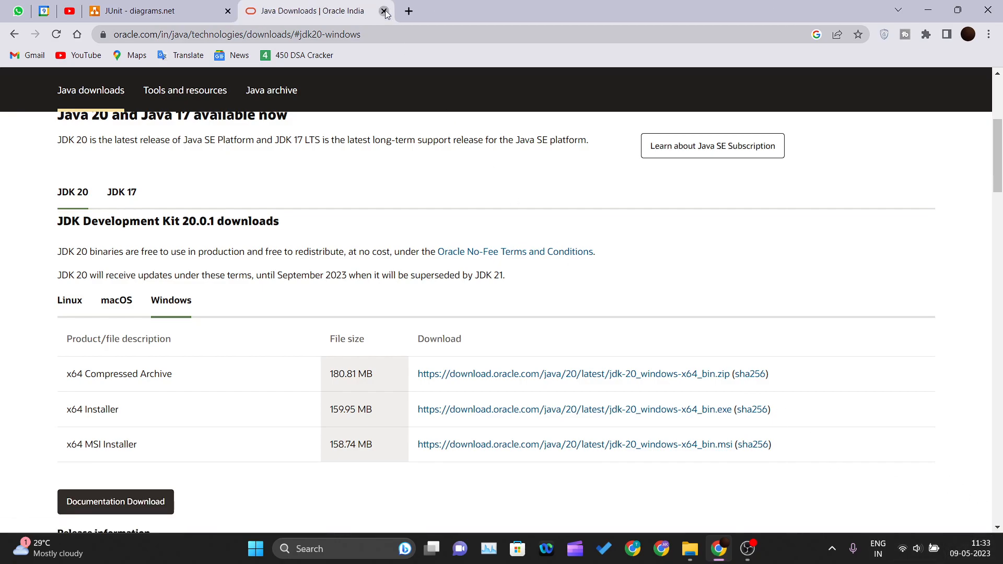
left_click(383, 11)
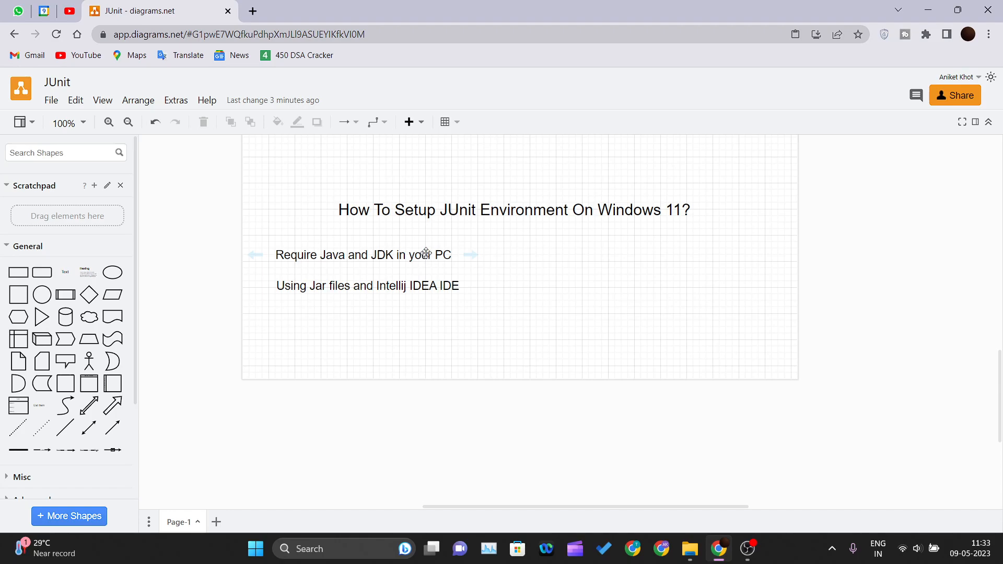
left_click(452, 213)
mouse_move(369, 290)
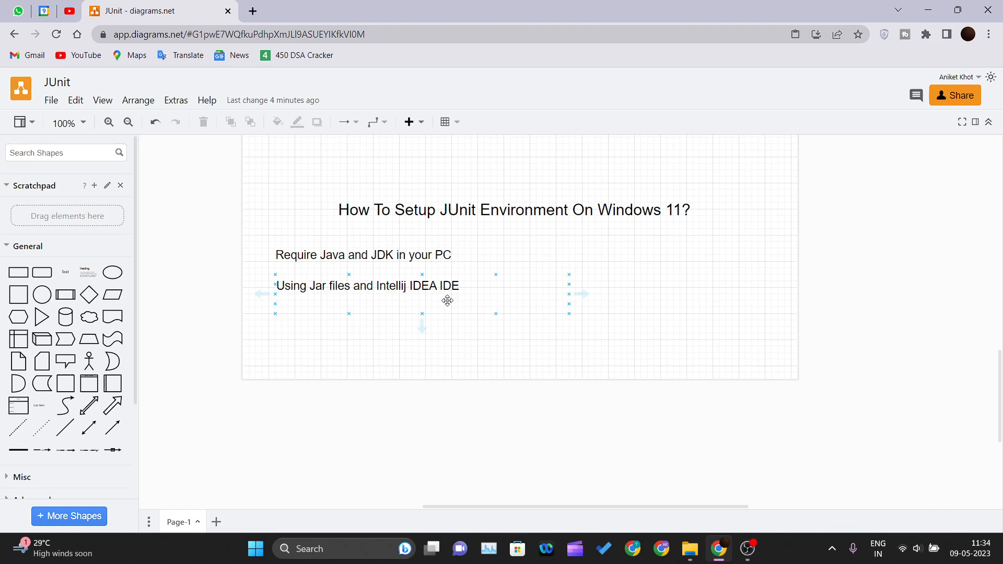
- Launch IntelliJ IDEA
left_click(452, 347)
key("super")
type("int")
key("Return")
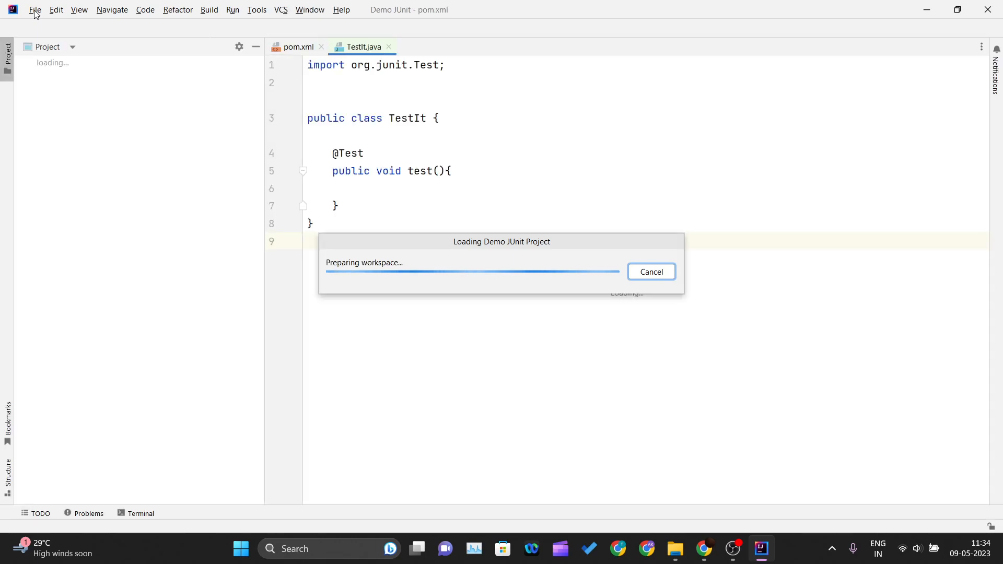
- Create a new Java project named DemoJunit
left_click(35, 10)
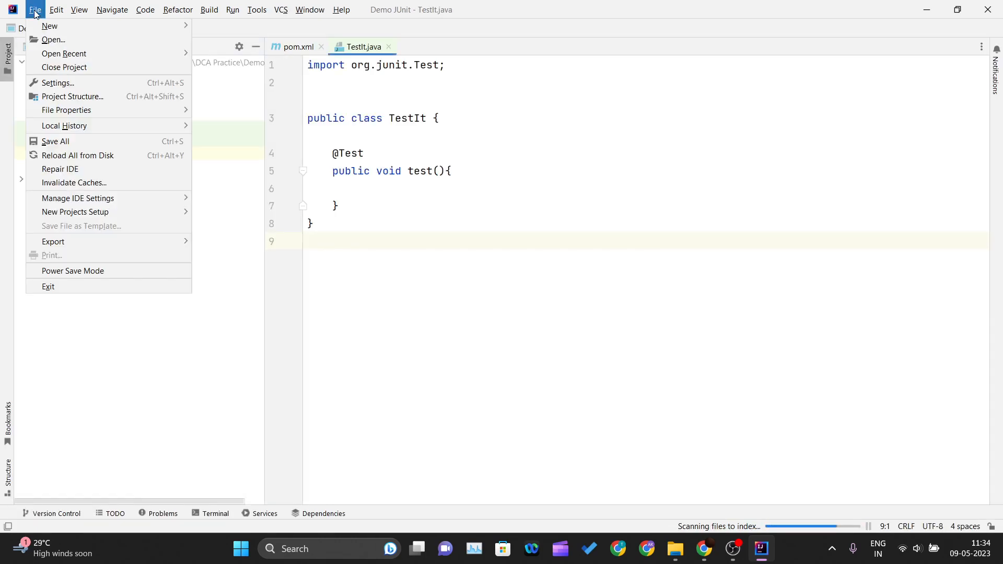
mouse_move(45, 31)
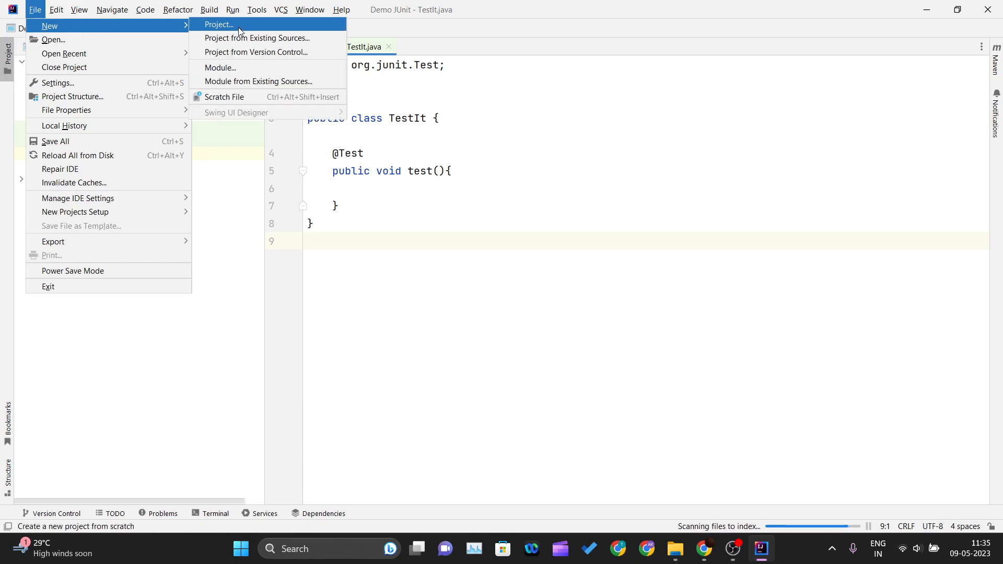
left_click(238, 27)
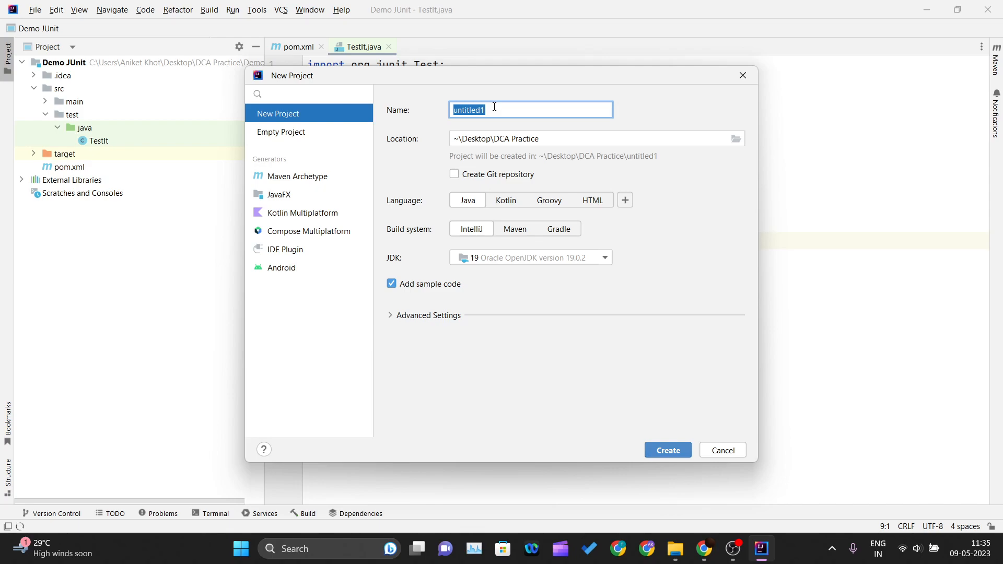
type("DemoJuni")
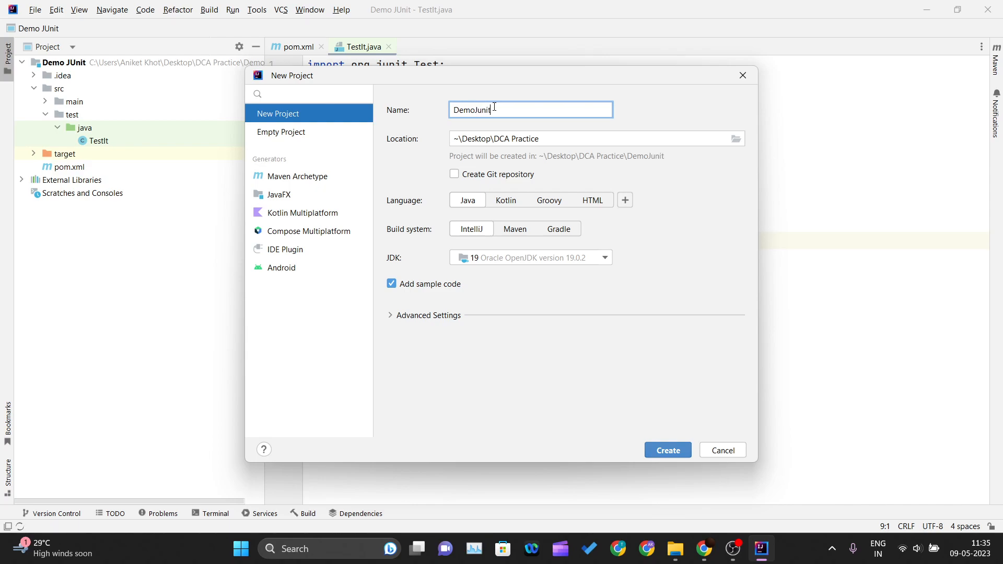
type("t")
left_click(677, 450)
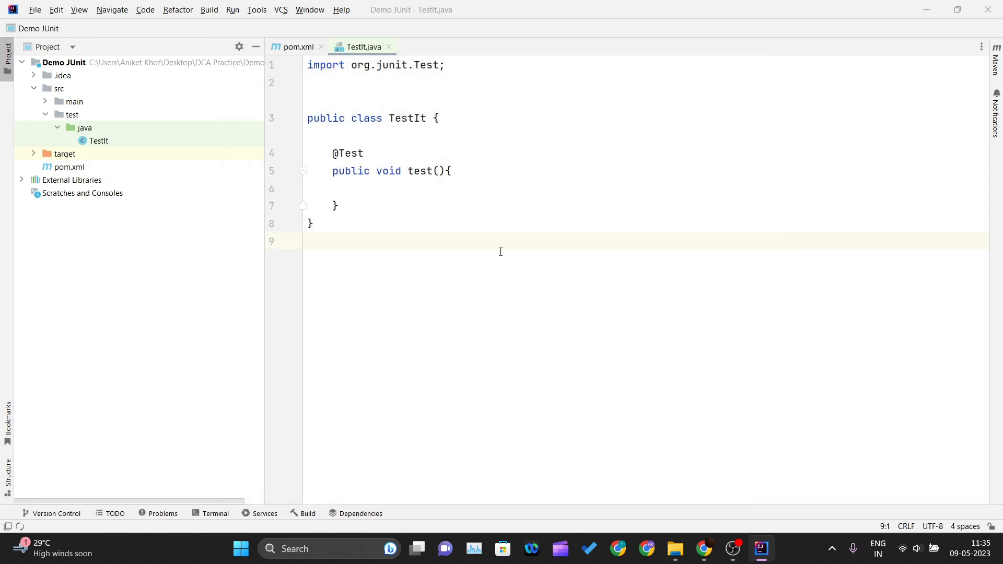
left_click(453, 298)
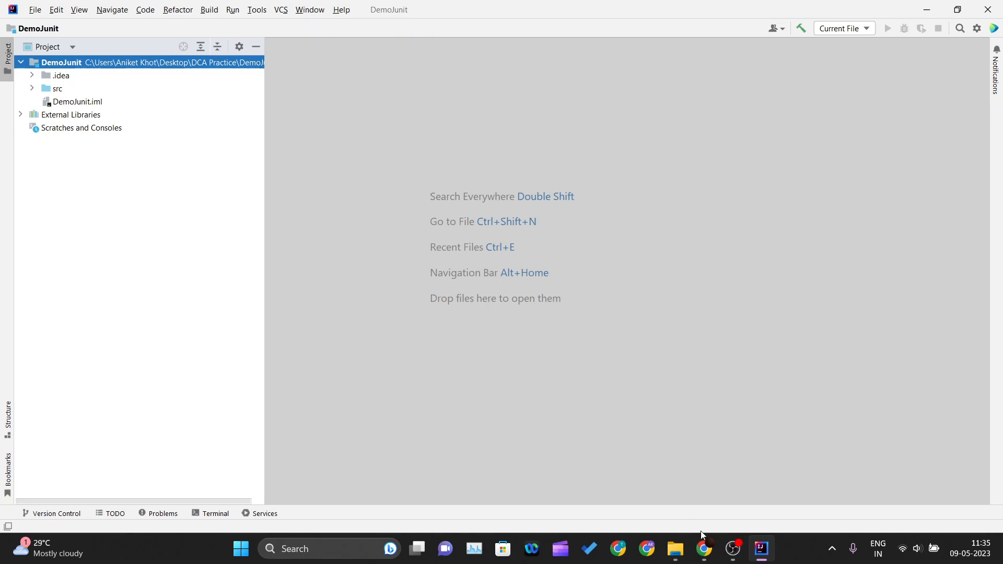
- Switch to Chrome and search the web for "juint" in a new browser tab
left_click(705, 549)
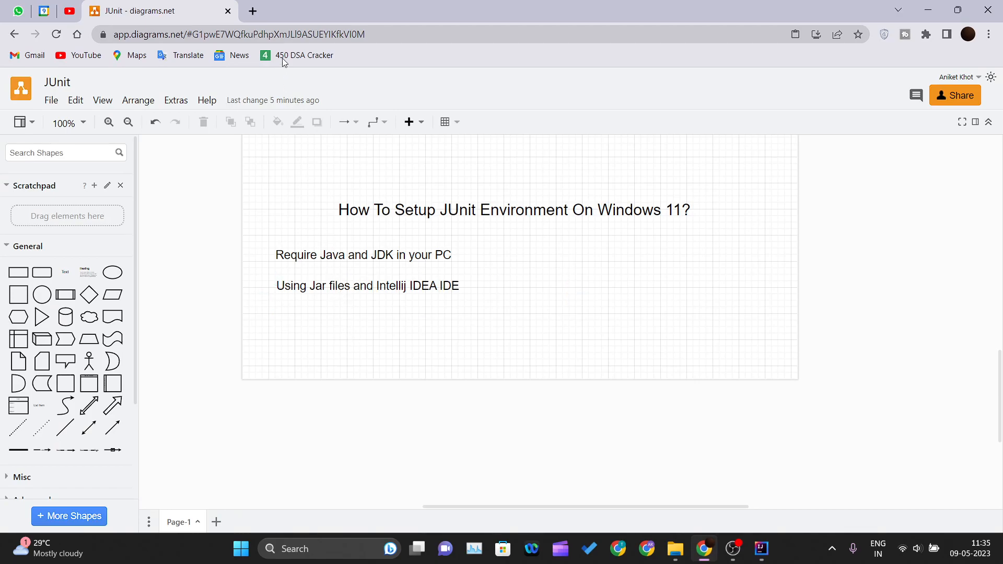
left_click(253, 11)
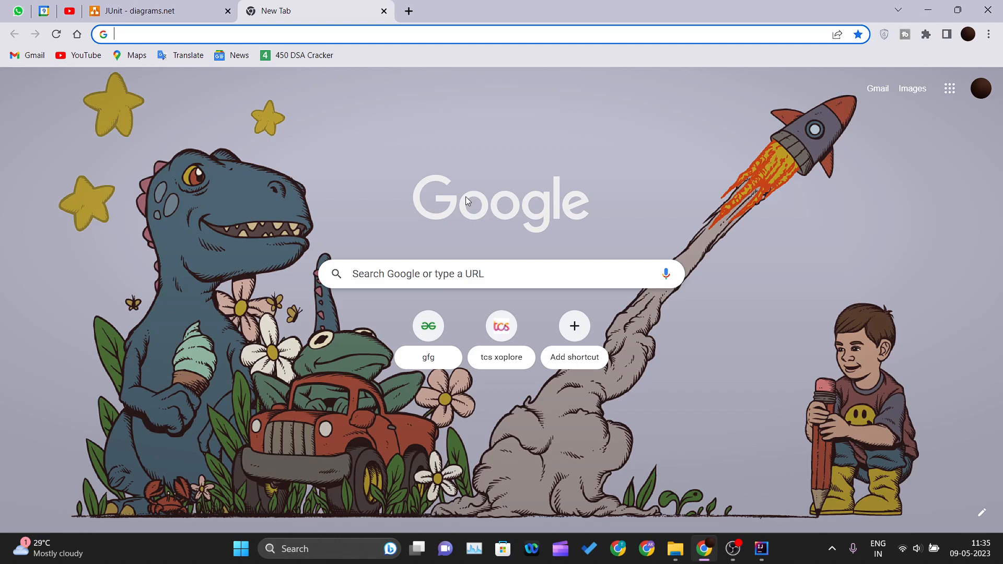
type("juint")
key("Return")
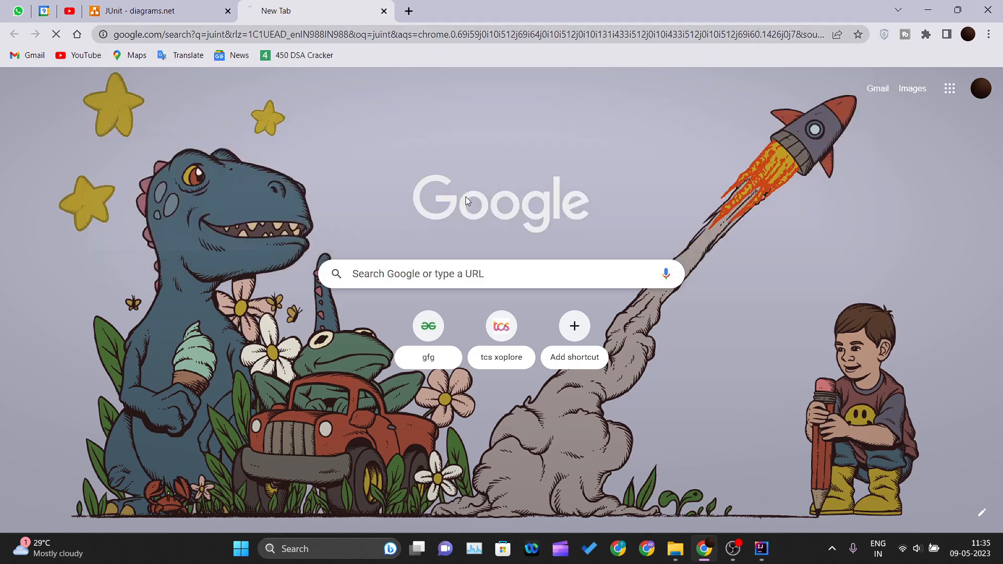
left_click_drag(154, 99, 79, 100)
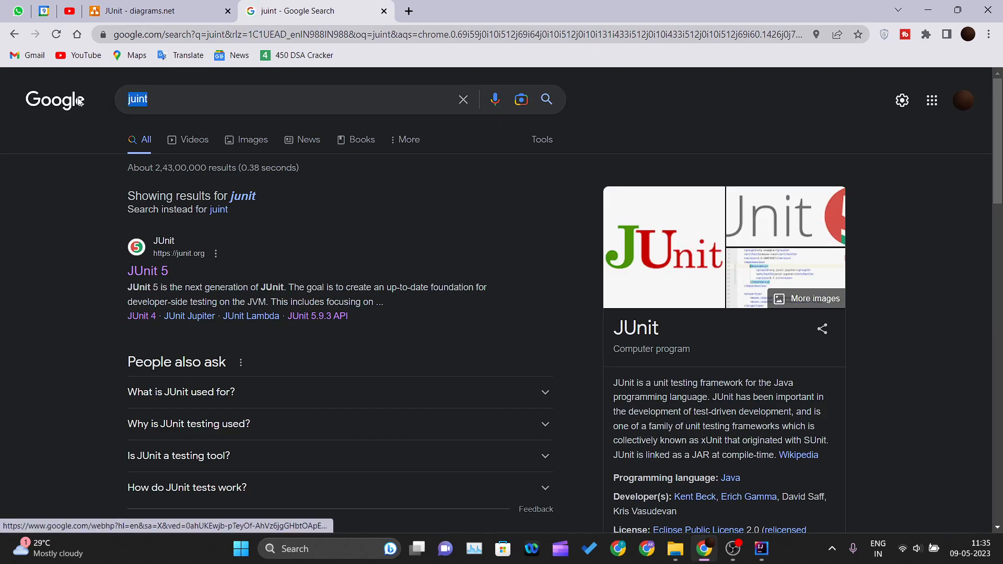
left_click(71, 262)
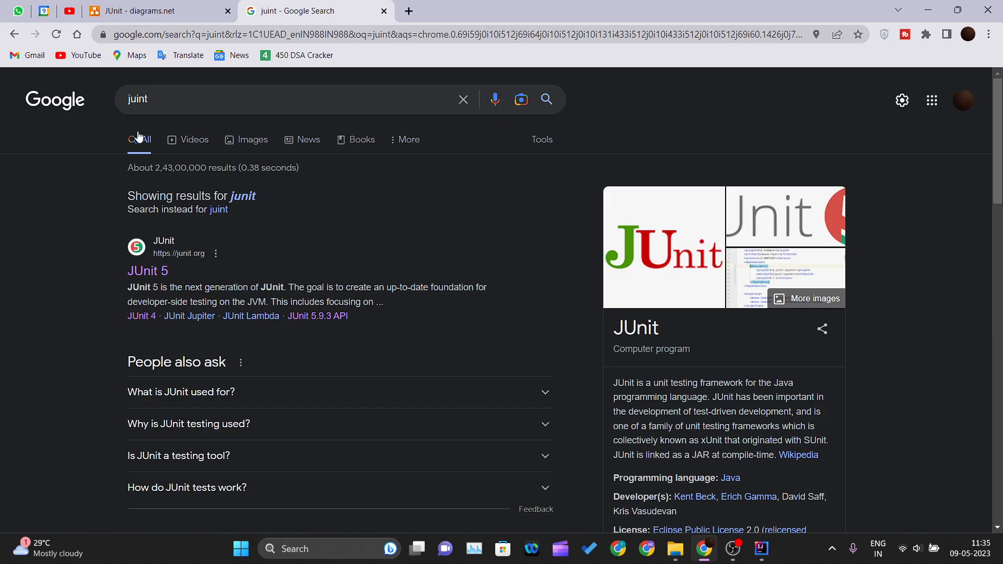
- Open the JUnit 5 website from the search results and go to its JUnit 4 page's Welcome links
left_click(151, 280)
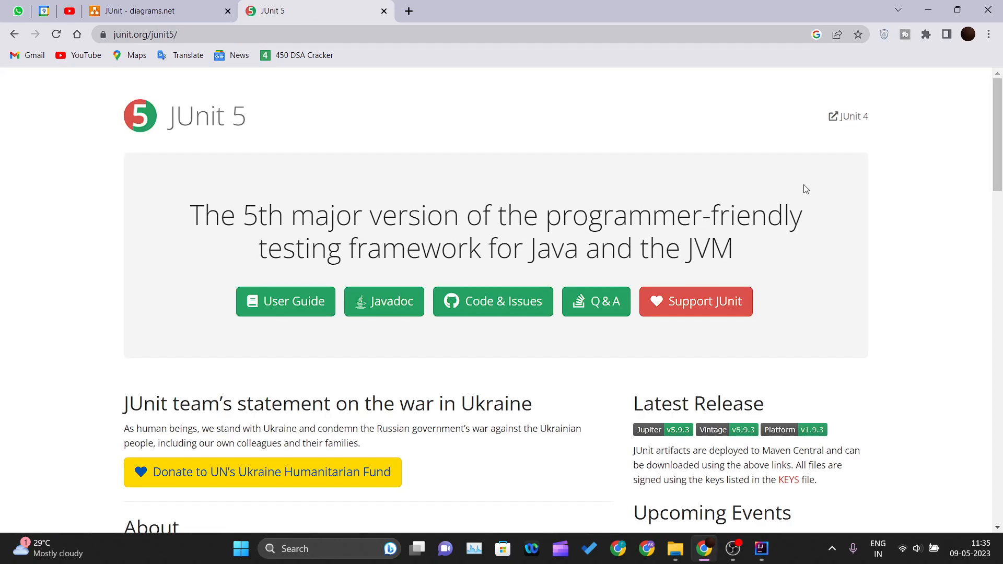
left_click(860, 124)
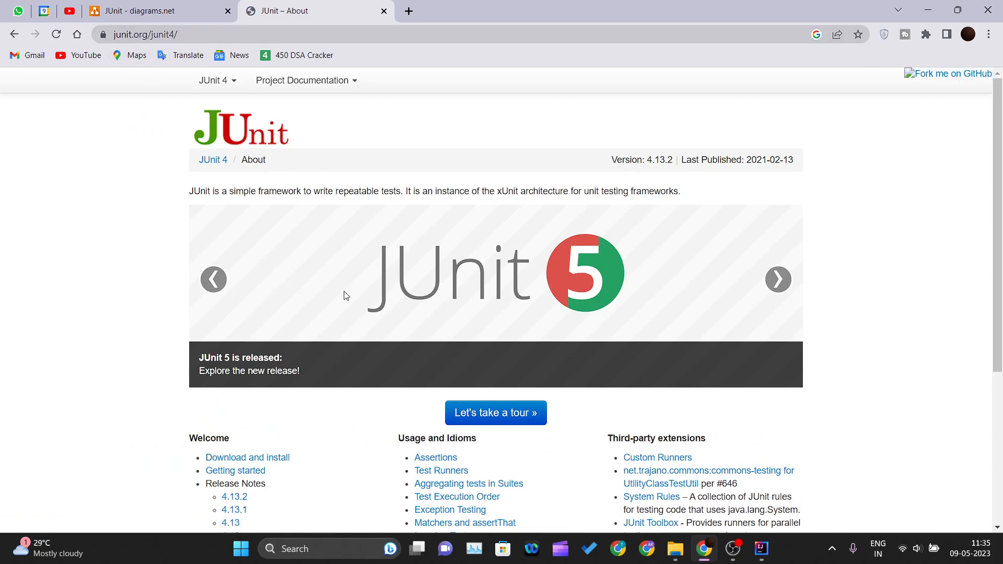
left_click(118, 37)
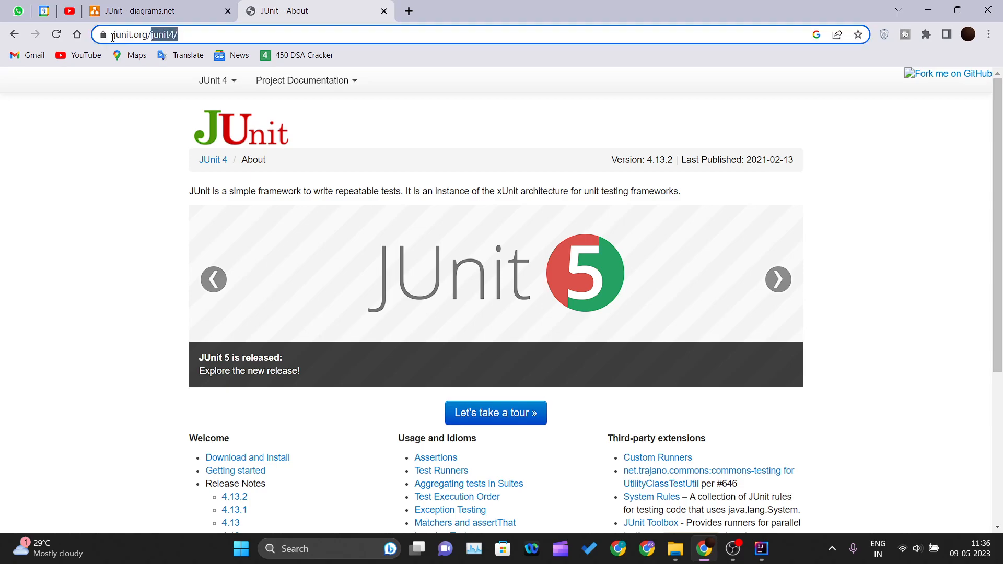
left_click(53, 274)
scroll(120, 288, "down", 4)
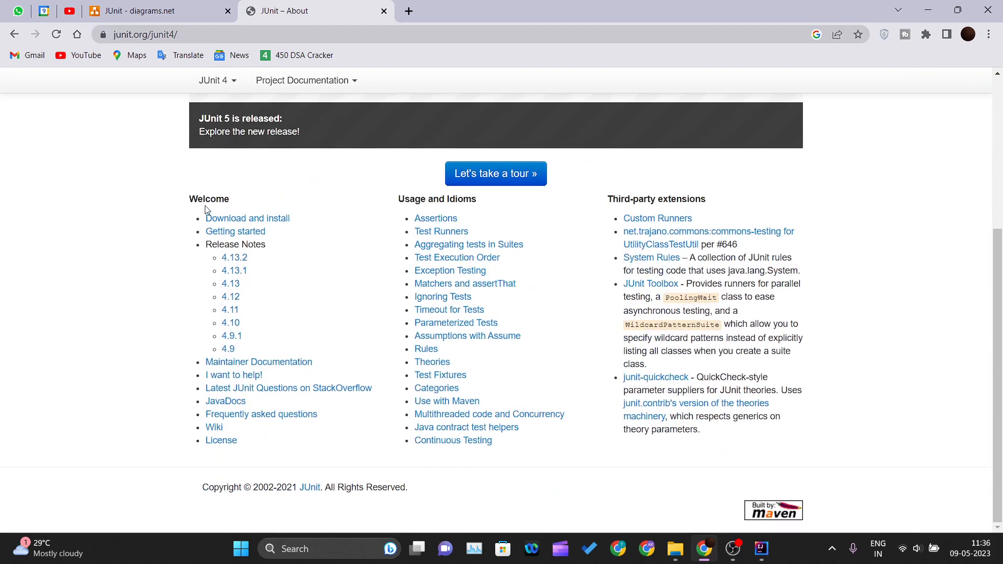
- Open JUnit 4's Download and Install page and find its Plain-old JAR section
left_click(267, 221)
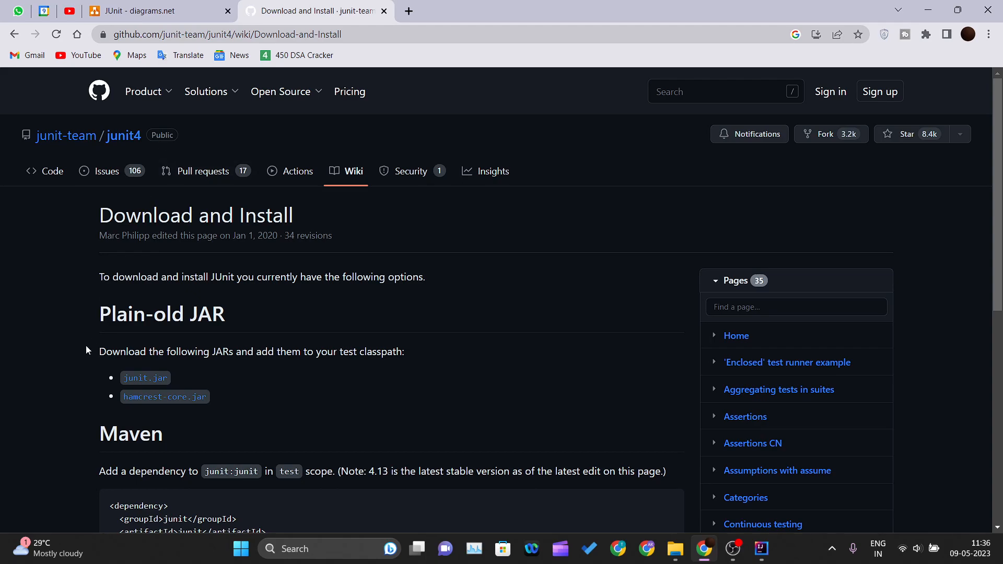
scroll(93, 349, "down", 2)
left_click_drag(86, 219, 406, 227)
left_click(407, 227)
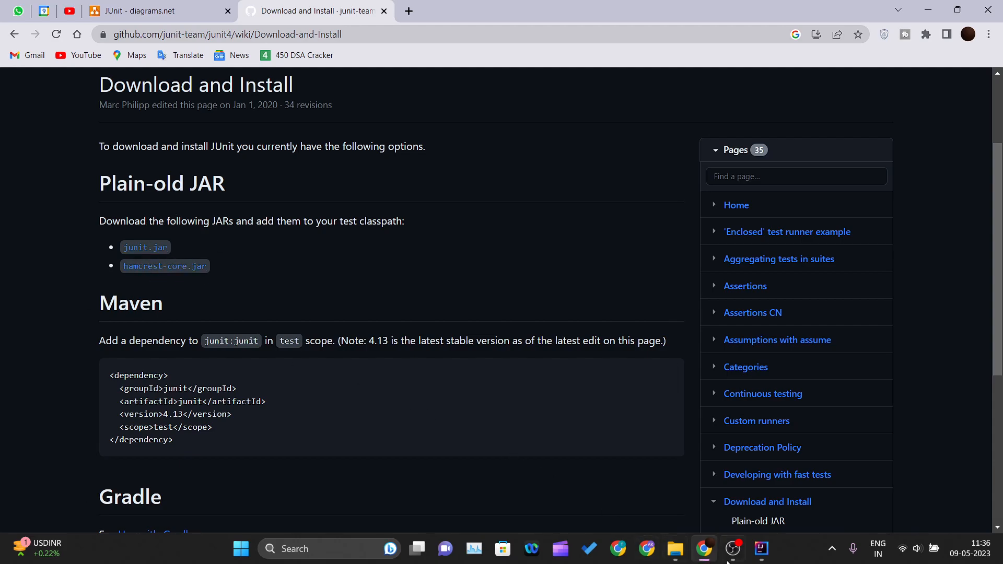
- Switch to IntelliJ IDEA and inspect the DemoJunit project's External Libraries, collapsing them again
left_click(762, 549)
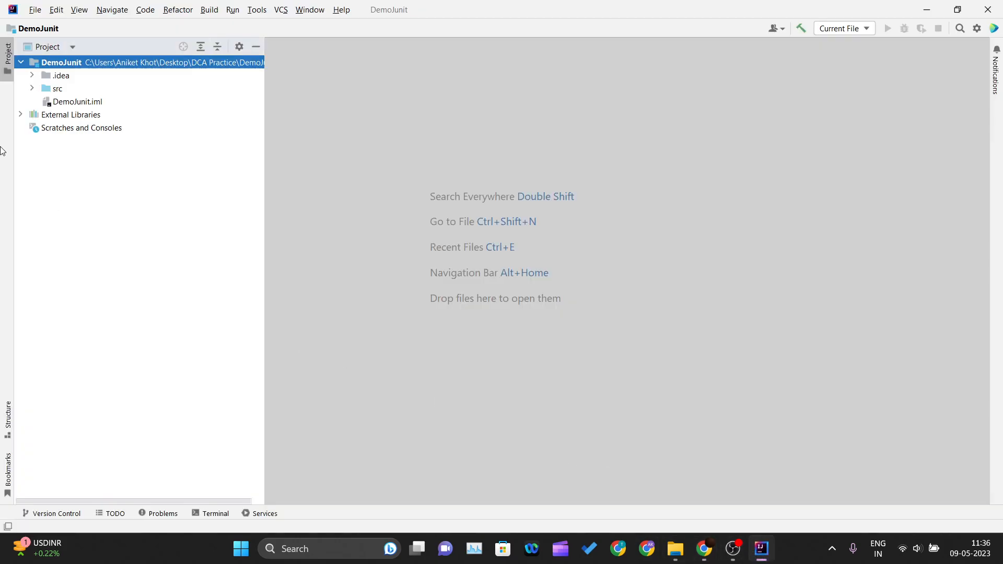
left_click(21, 116)
left_click(32, 129)
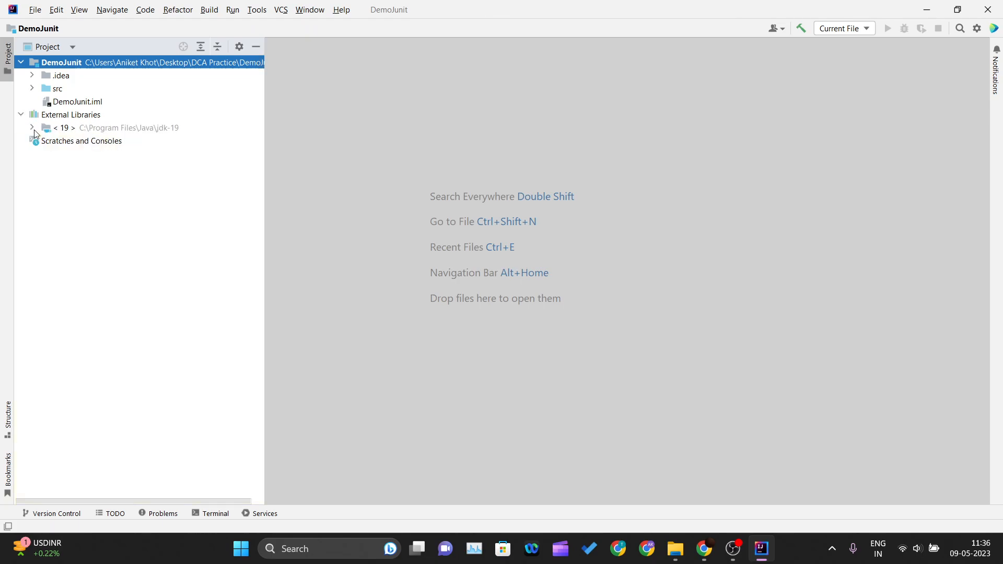
left_click(20, 115)
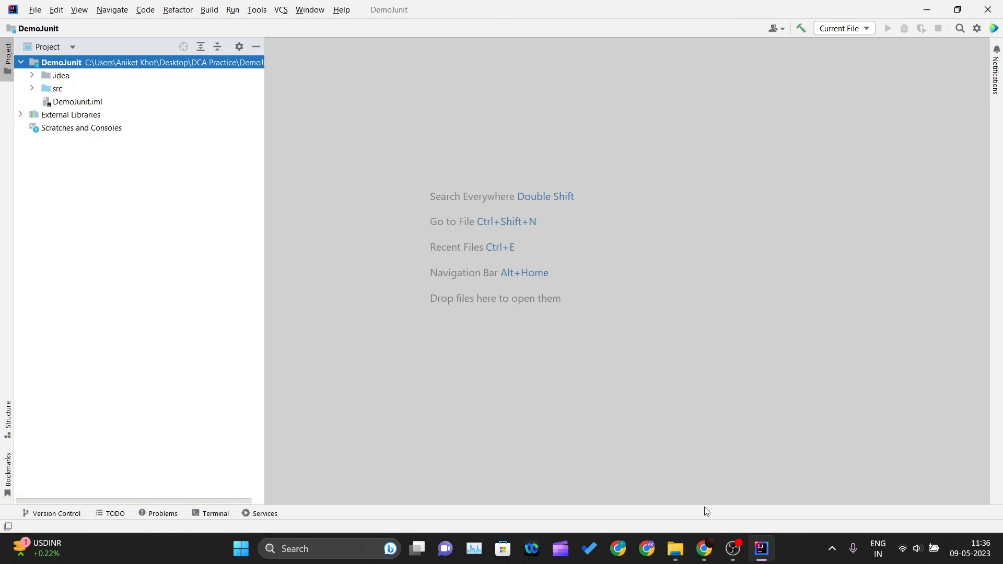
- Switch back to Chrome, follow the junit.jar link and look through the junit 4.13.2 artifact page on Maven Central
left_click(704, 549)
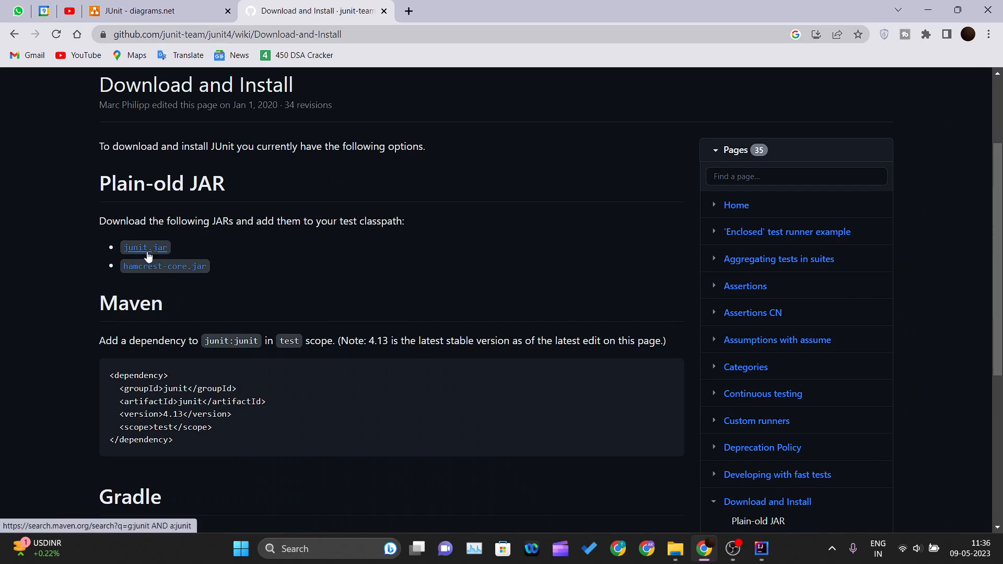
left_click(148, 258)
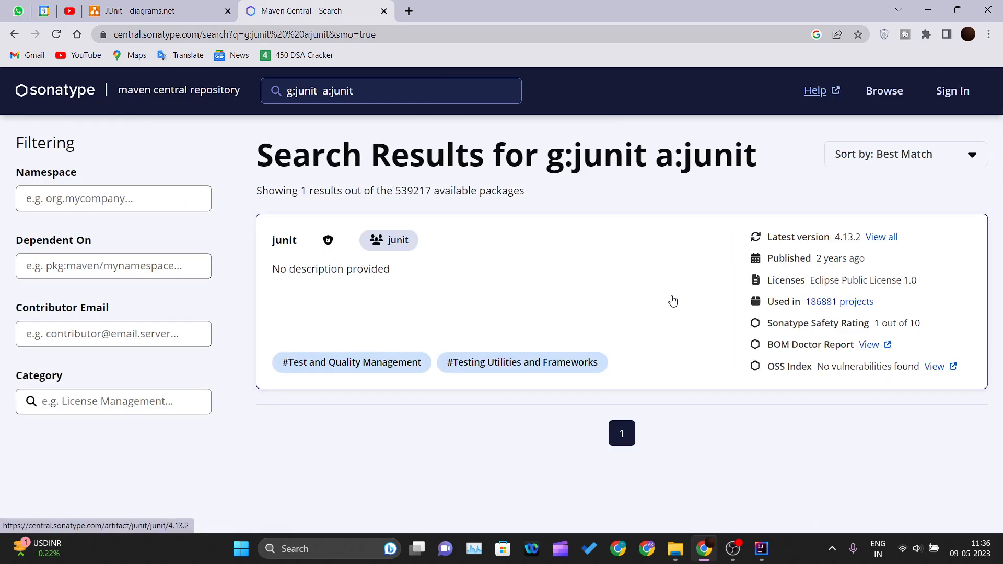
left_click(689, 293)
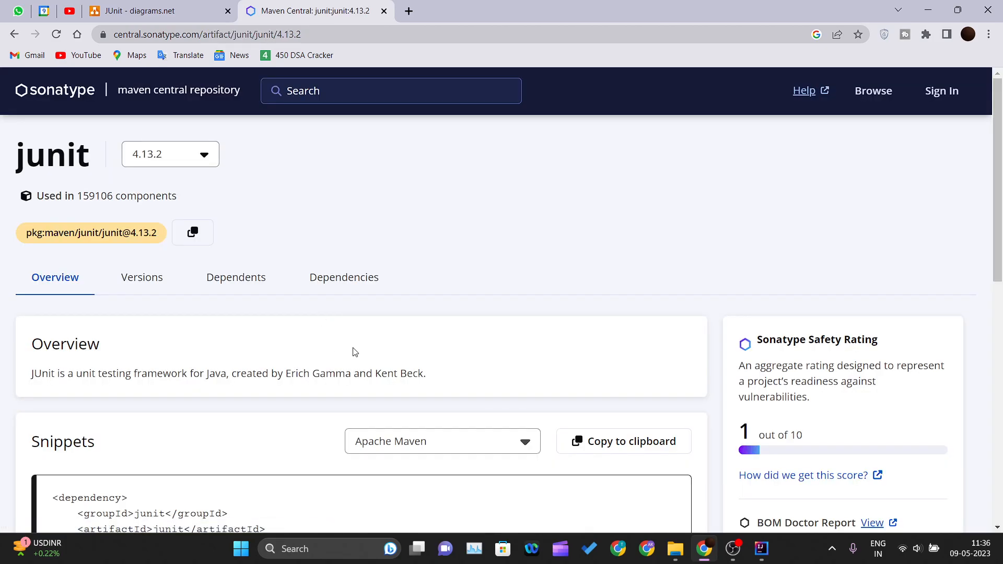
scroll(356, 351, "down", 5)
scroll(356, 352, "up", 5)
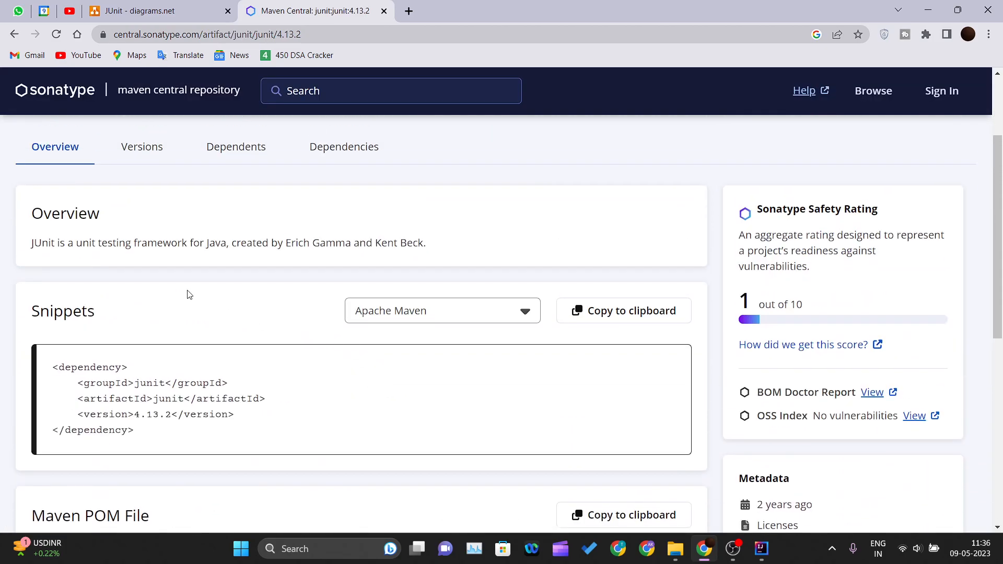
scroll(153, 337, "down", 5)
scroll(159, 299, "up", 5)
left_click(238, 287)
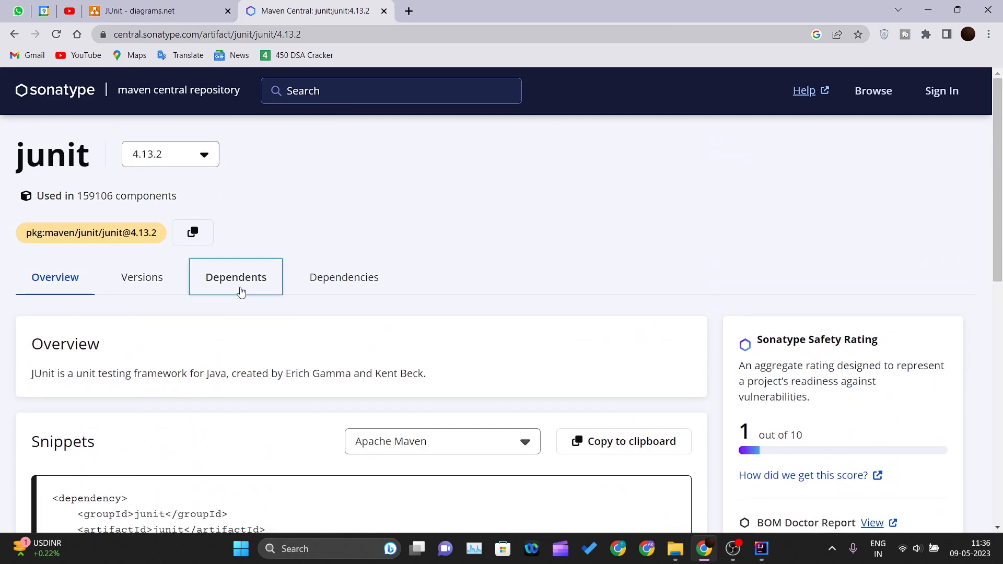
- Browse the files of version 4.13.2 from the junit version list, download junit-4.13.2.jar and close the file listing
left_click(153, 282)
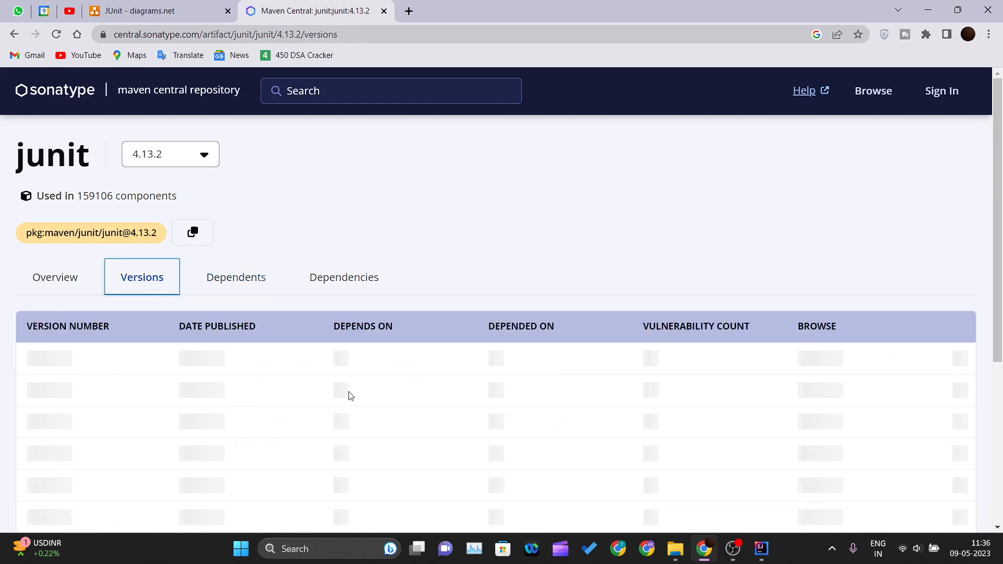
scroll(335, 392, "down", 3)
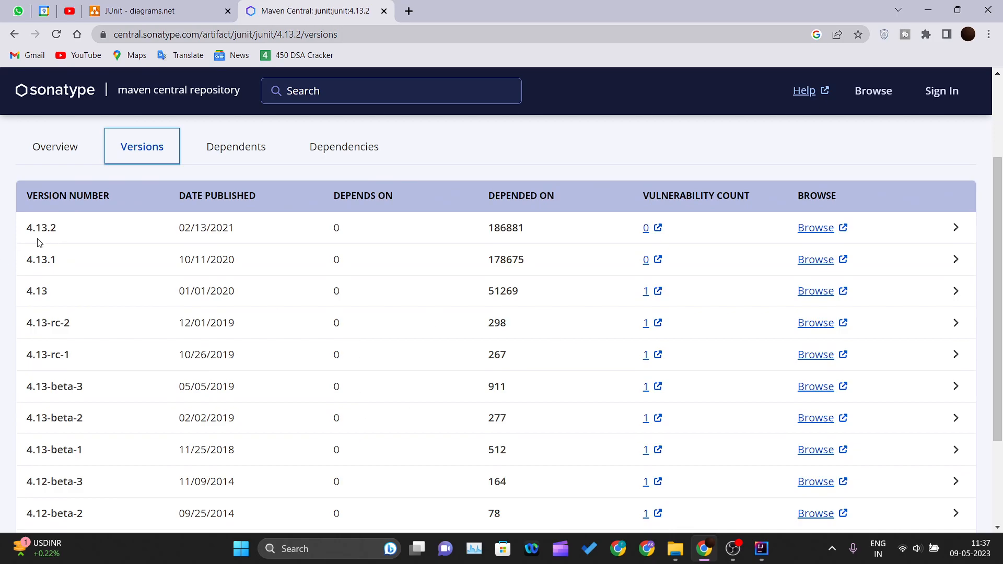
left_click(831, 228)
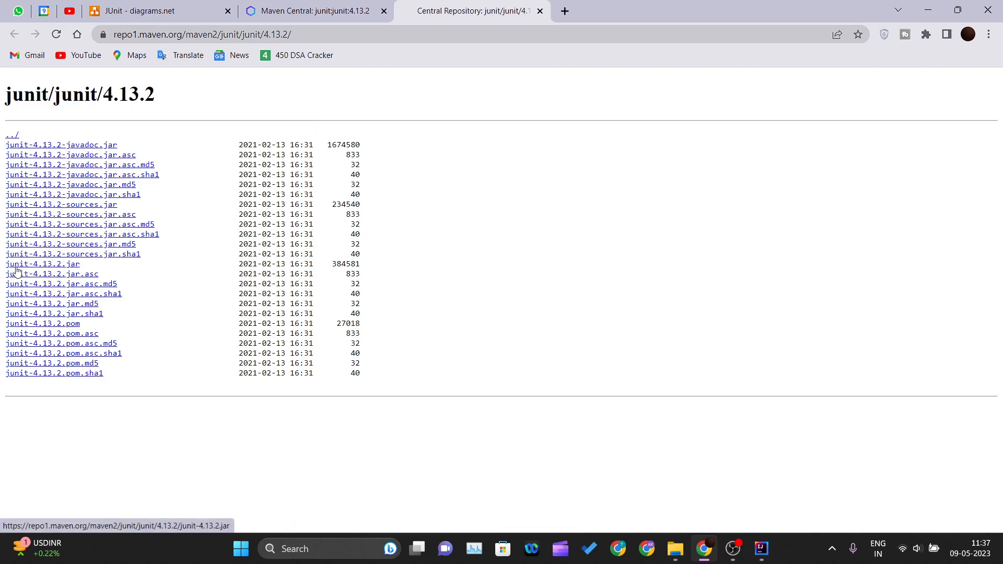
left_click(65, 265)
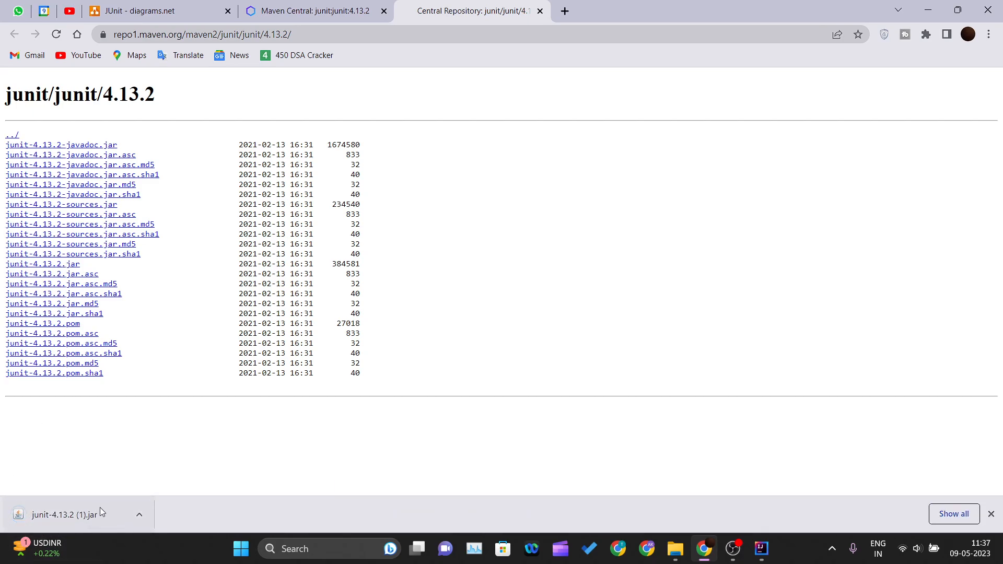
left_click(539, 12)
- Return to the JUnit 4 Download and Install page and download the hamcrest-core 1.3 jar
left_click(14, 34)
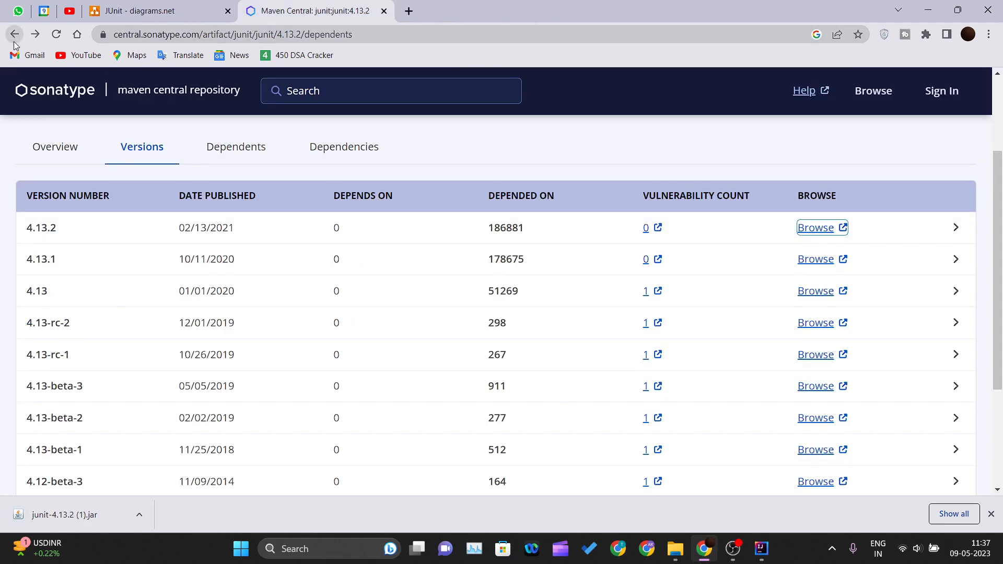
left_click(15, 34)
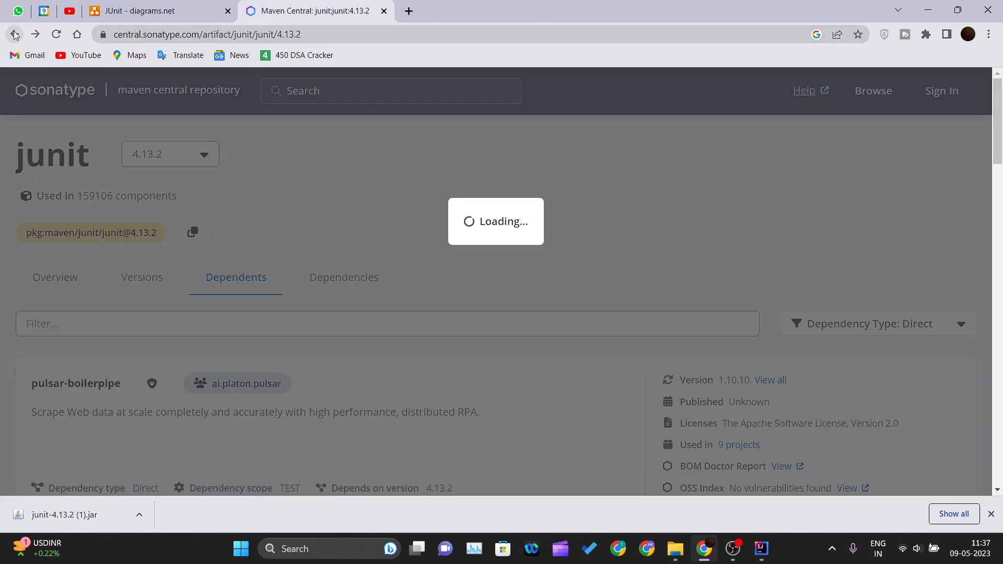
left_click(12, 35)
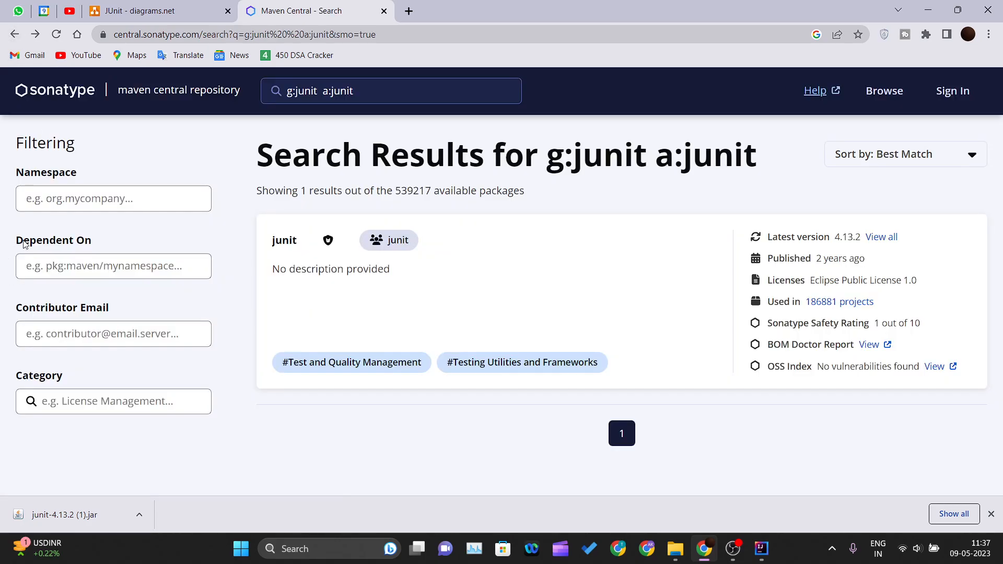
key("alt+Left")
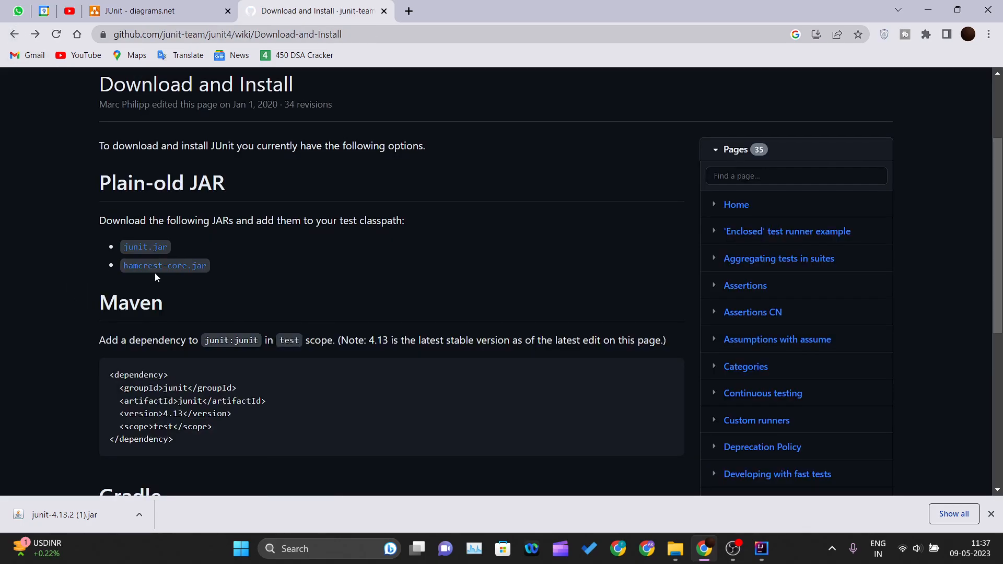
left_click(156, 270)
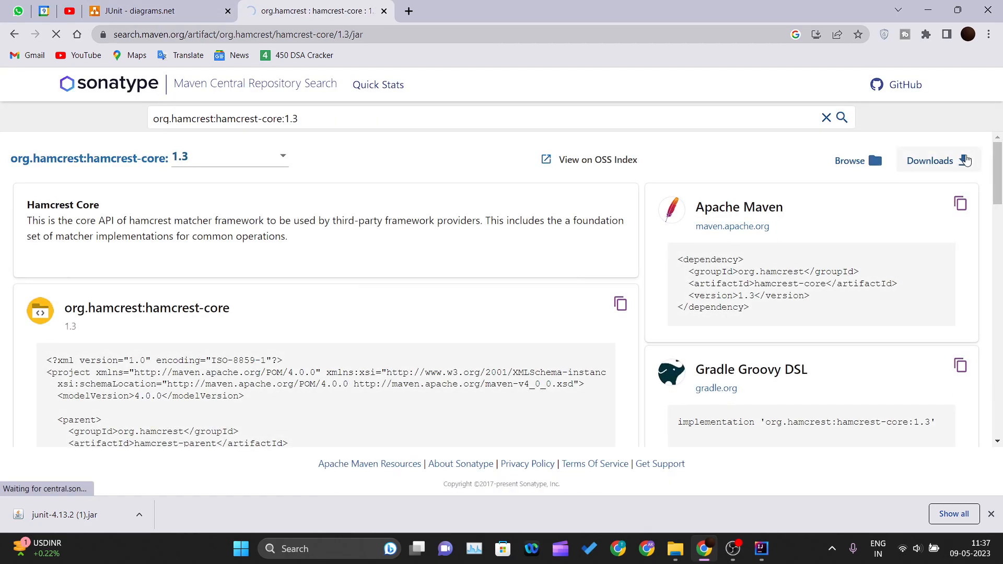
left_click(963, 160)
left_click(912, 193)
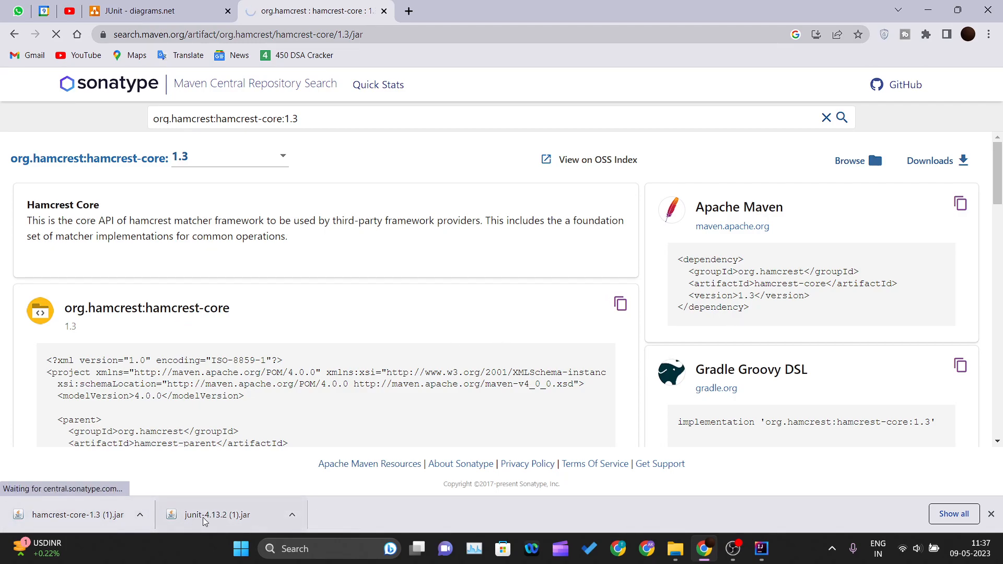
- Switch to IntelliJ IDEA and check which libraries the DemoJunit project lists under External Libraries
left_click(762, 548)
left_click(21, 119)
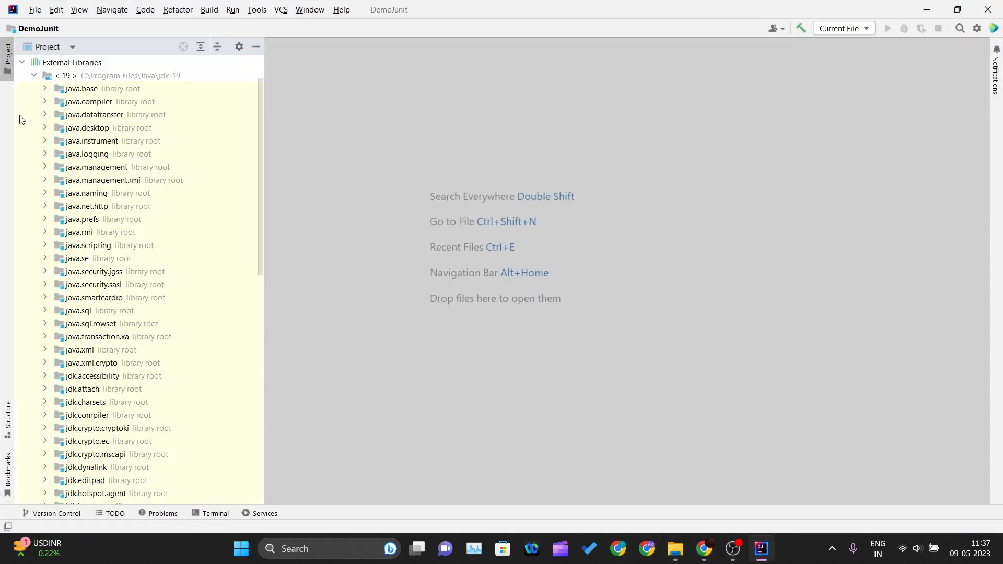
left_click(33, 76)
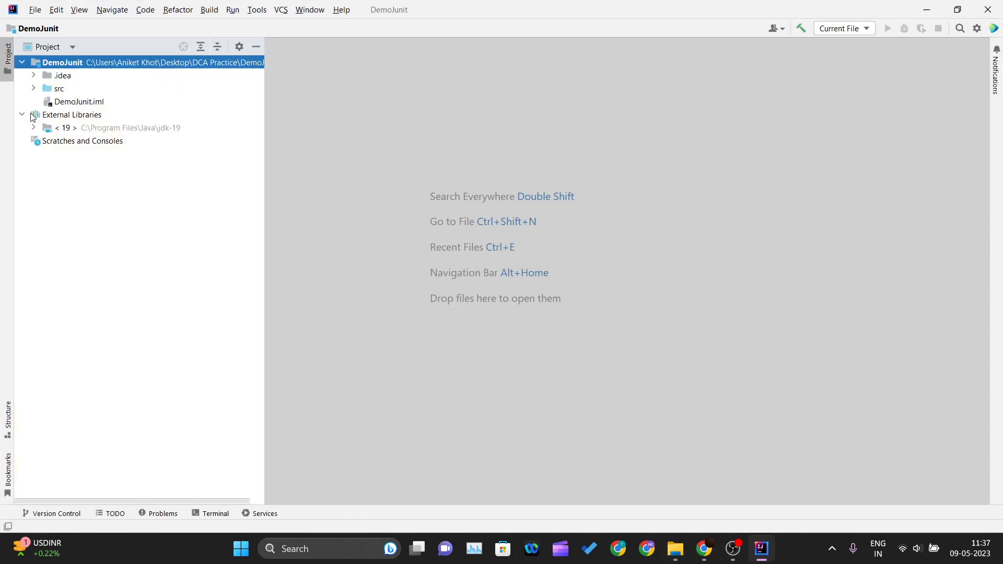
left_click(22, 116)
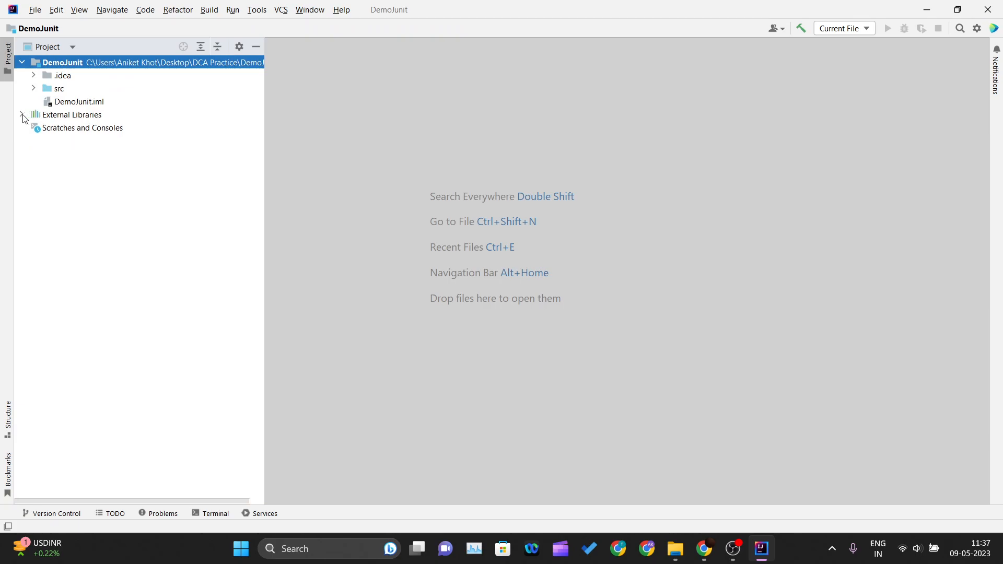
- Return to Chrome, dismiss the finished downloads and view the JUnit setup notes in diagrams.net
left_click(763, 549)
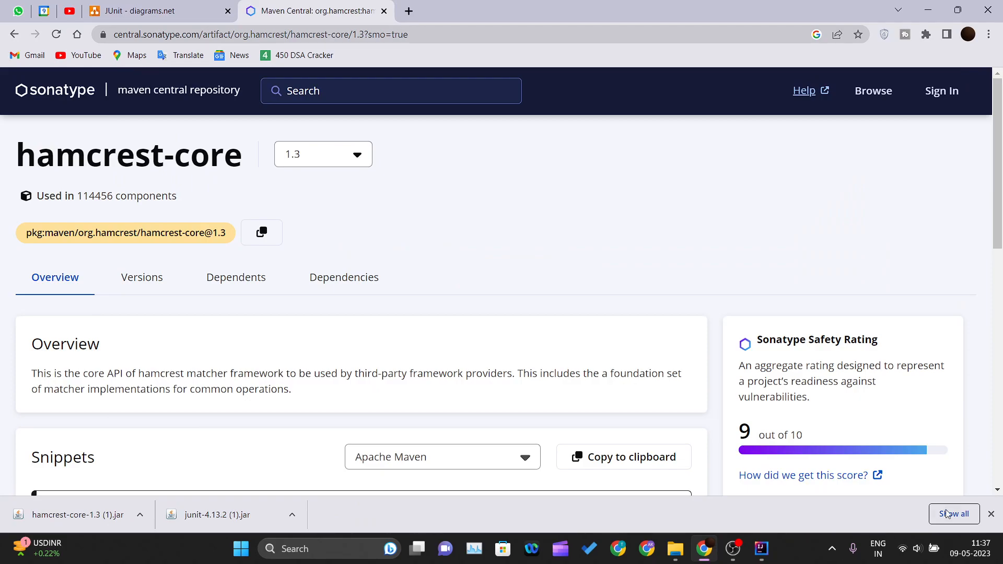
left_click(991, 514)
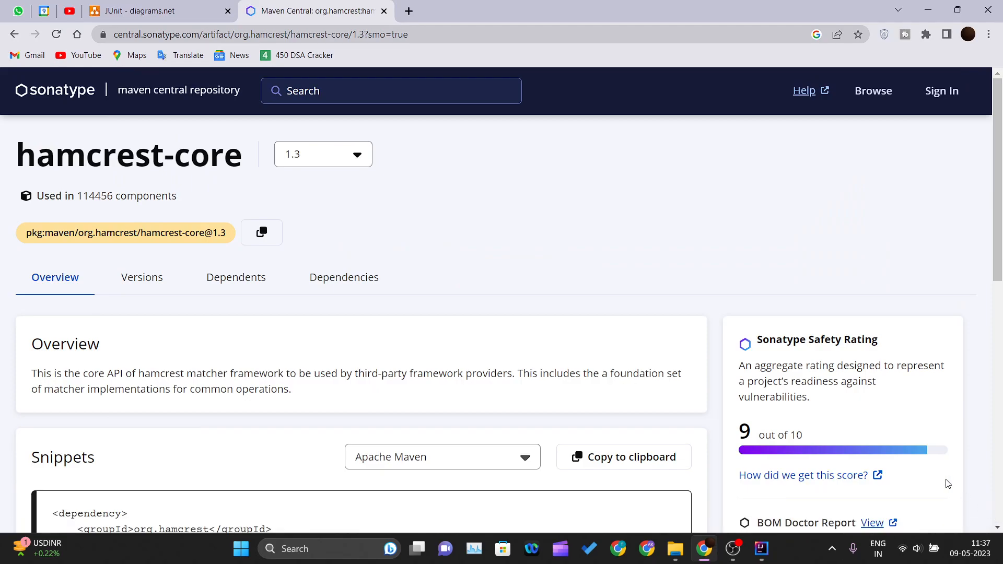
left_click(206, 11)
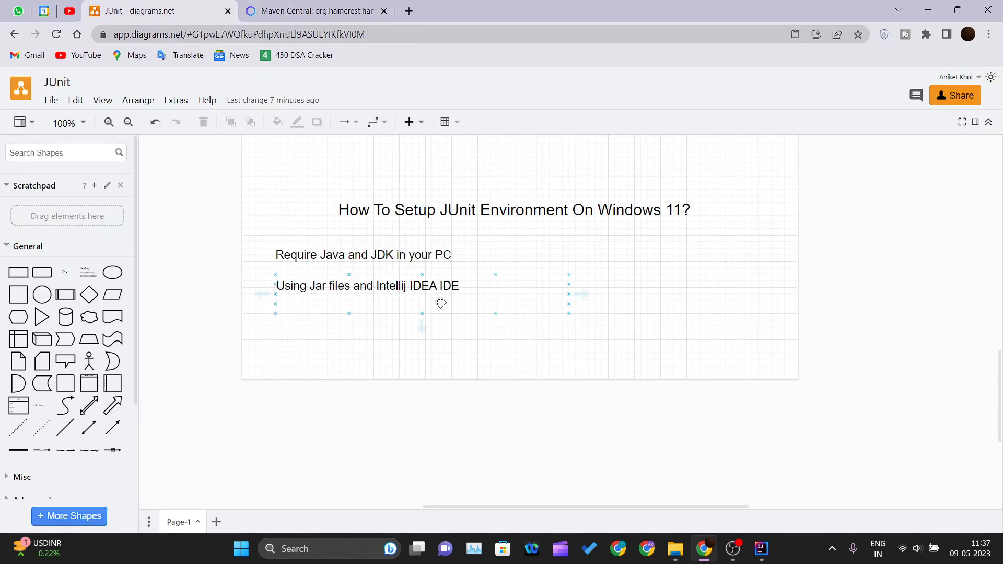
- Switch to IntelliJ IDEA and create a Java class named TestHere in the src folder
left_click(763, 547)
double_click(60, 90)
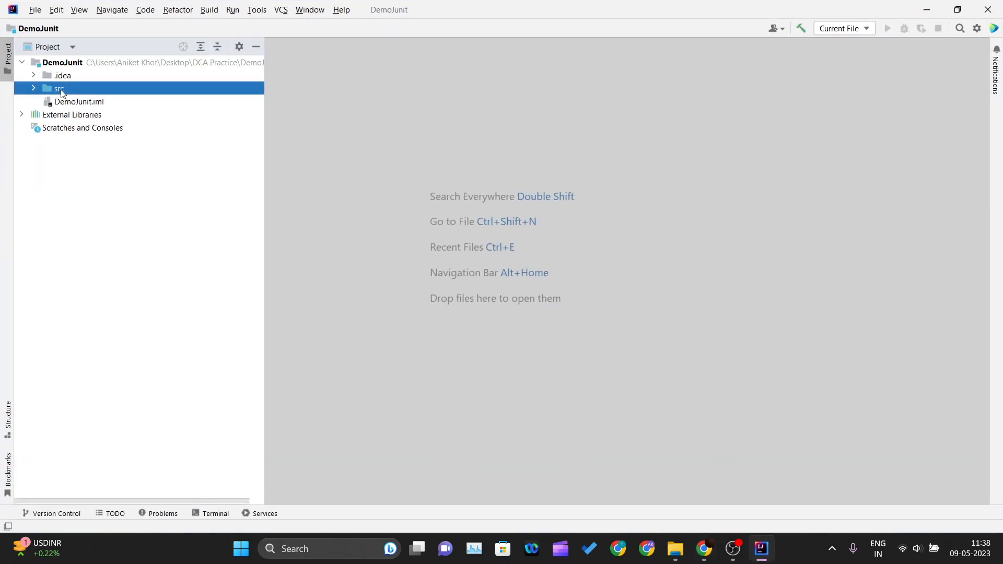
right_click(61, 89)
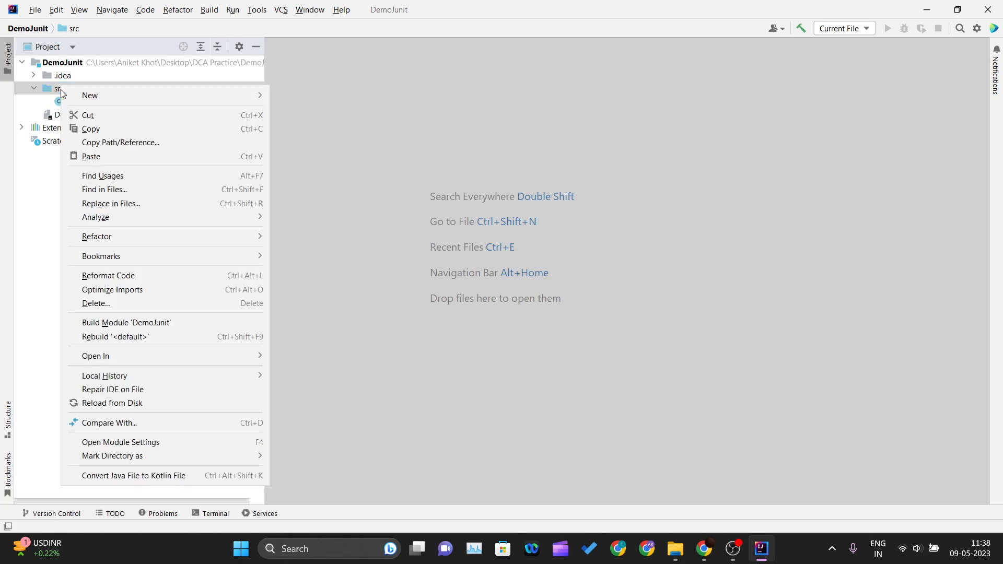
mouse_move(91, 94)
left_click(306, 95)
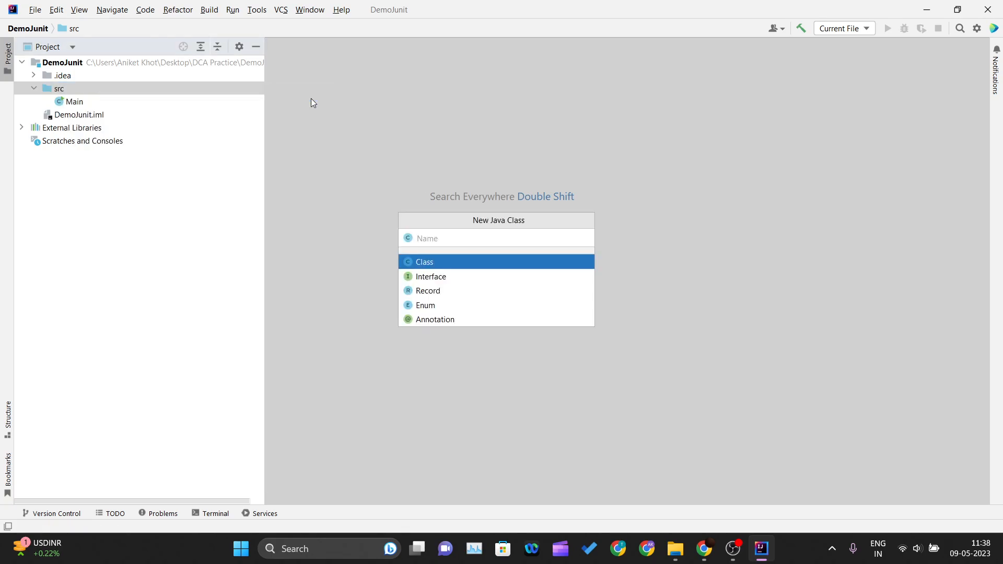
type("TestHere")
key("Return")
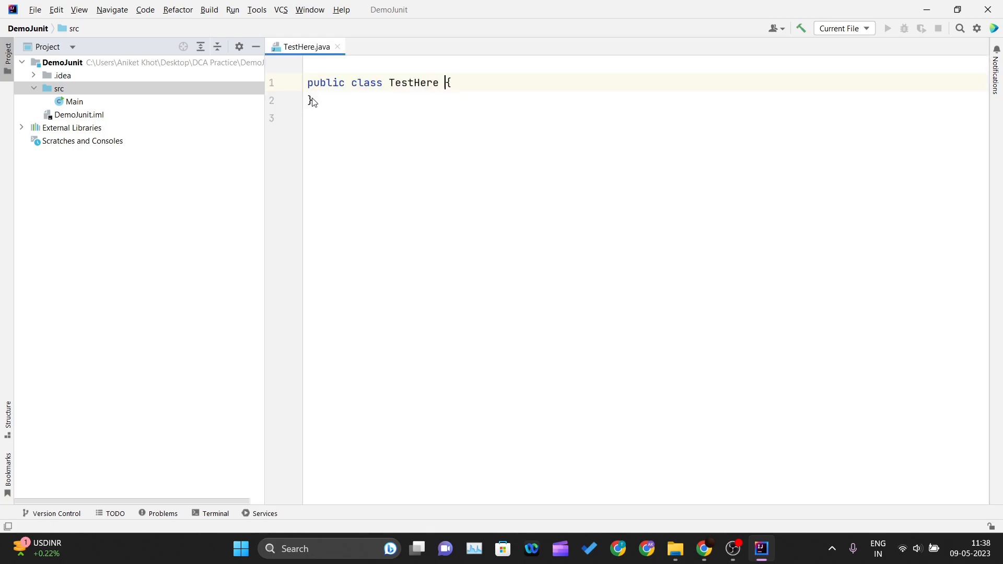
- Add a public static void main(String[] args) method to the TestHere class
left_click(490, 65)
key("Return")
type("main")
key("Return")
key("BackSpace")
key("BackSpace")
type("n")
key("Escape")
key("Tab")
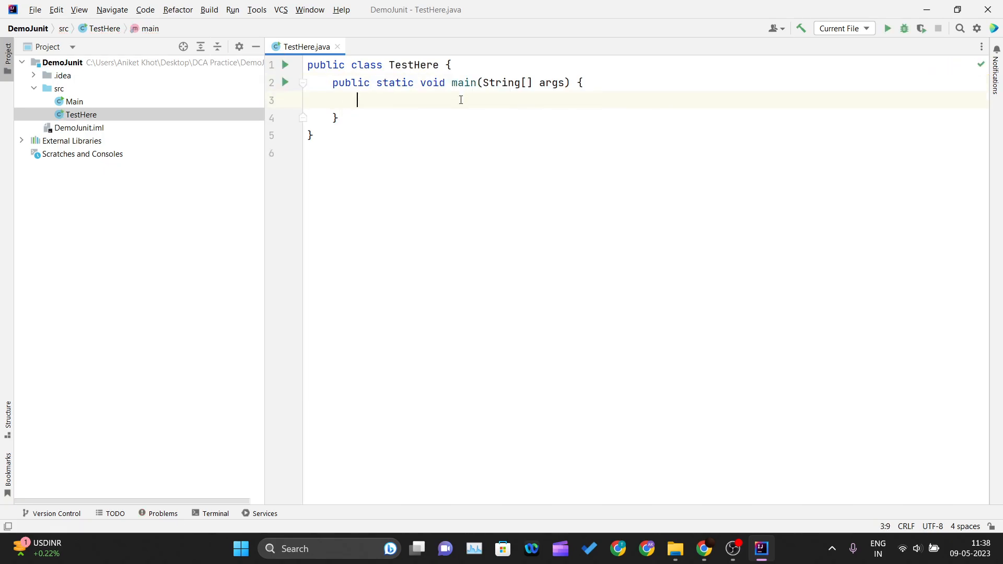
- Add an empty public void TestCases() method above main in the TestHere class
left_click(480, 77)
left_click(480, 64)
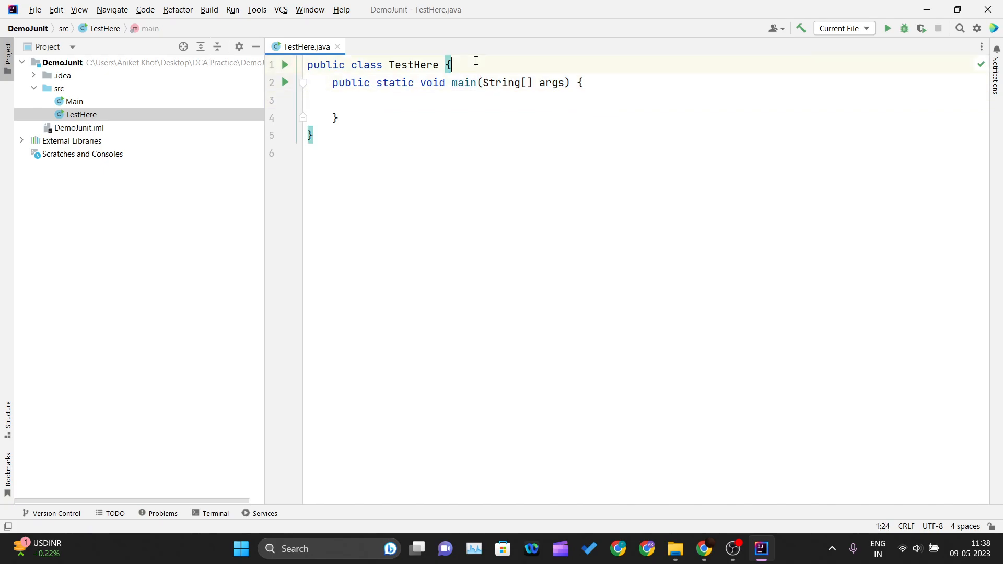
key("Return")
key("Return")
type("public s")
key("Return")
key("BackSpace")
key("BackSpace")
key("BackSpace")
key("BackSpace")
key("BackSpace")
key("BackSpace")
key("BackSpace")
type("void ")
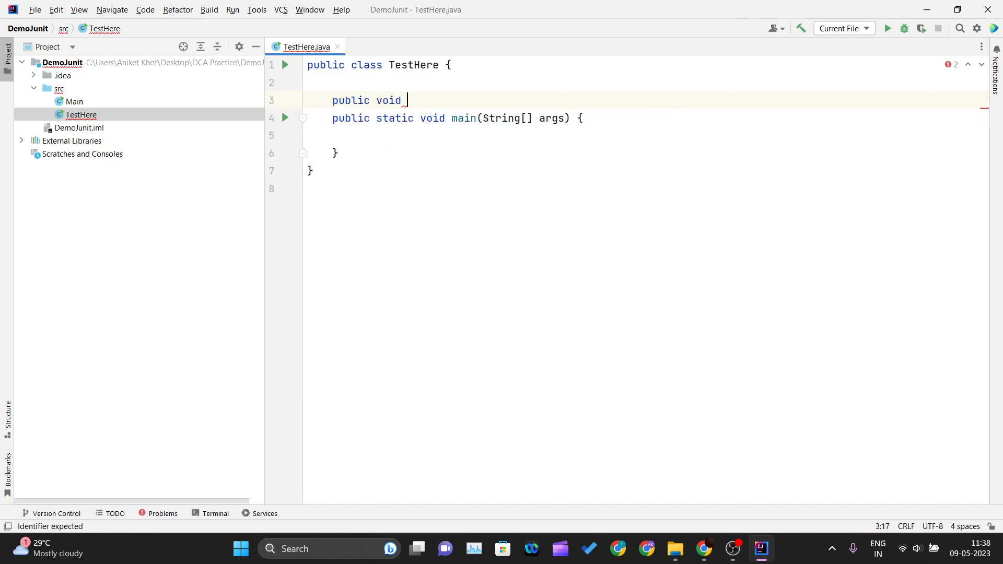
type("Test")
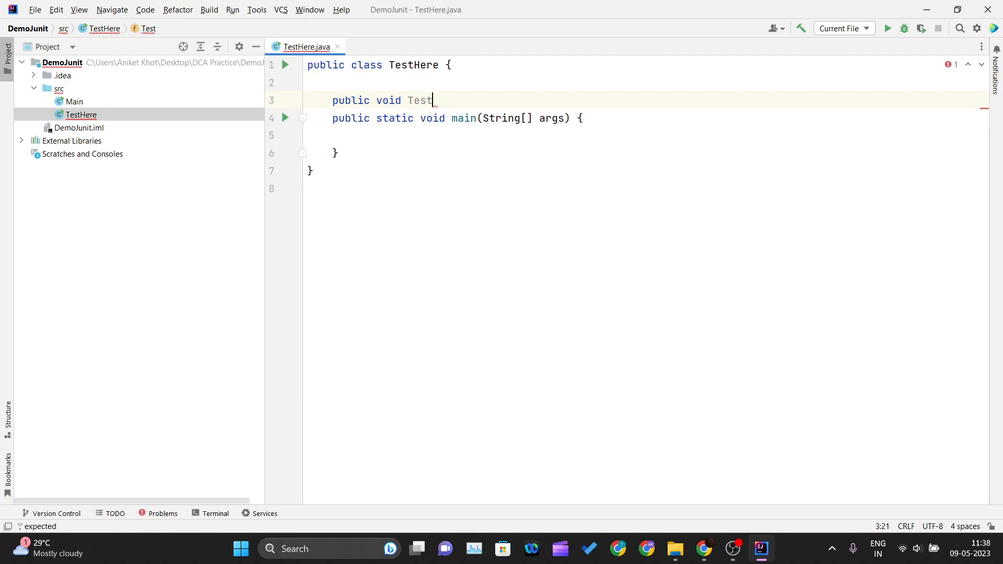
type("Cases()")
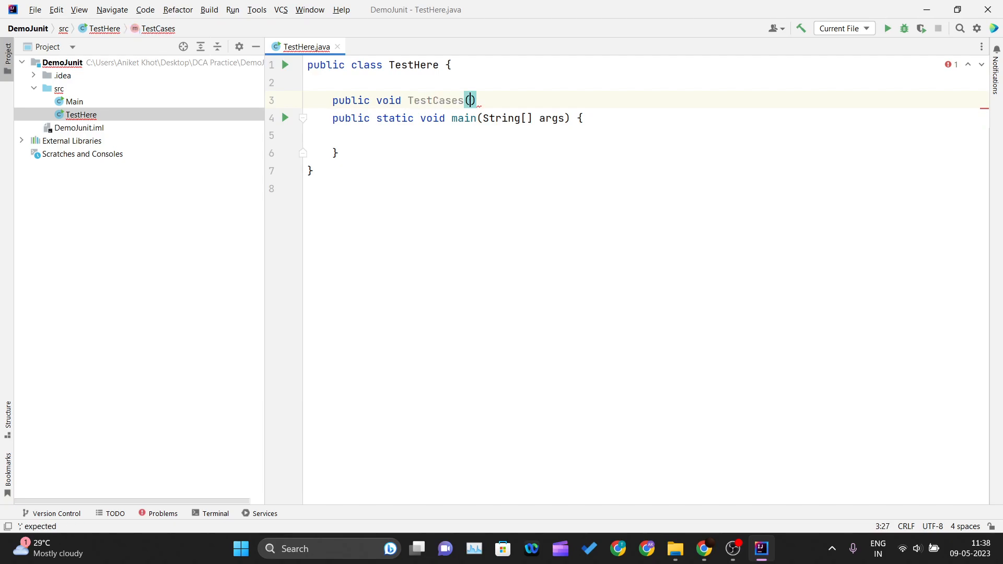
type("{")
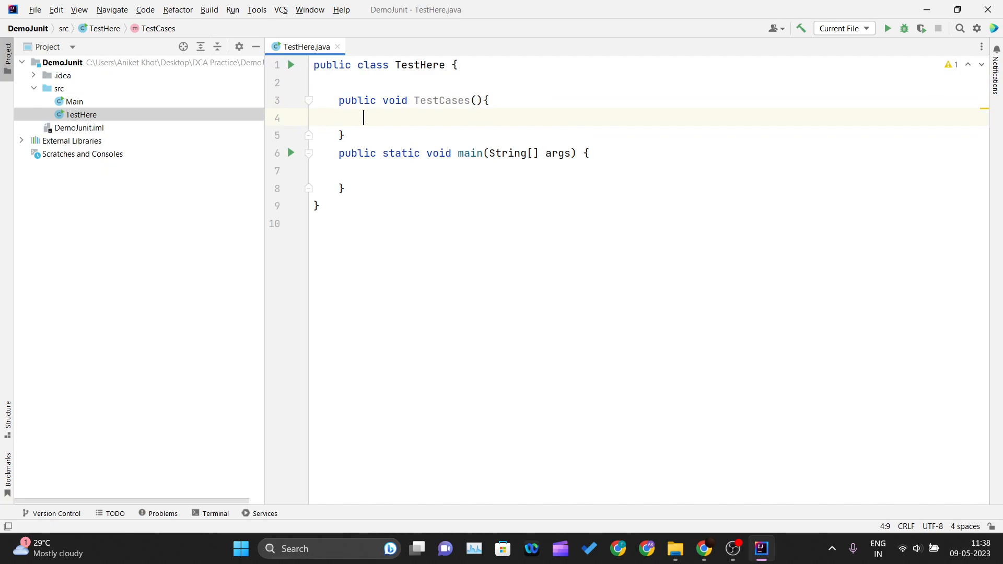
- Write a System.out.println statement in TestCases that prints "Executing Junit Test Cases!!!"
type("sy")
key("Escape")
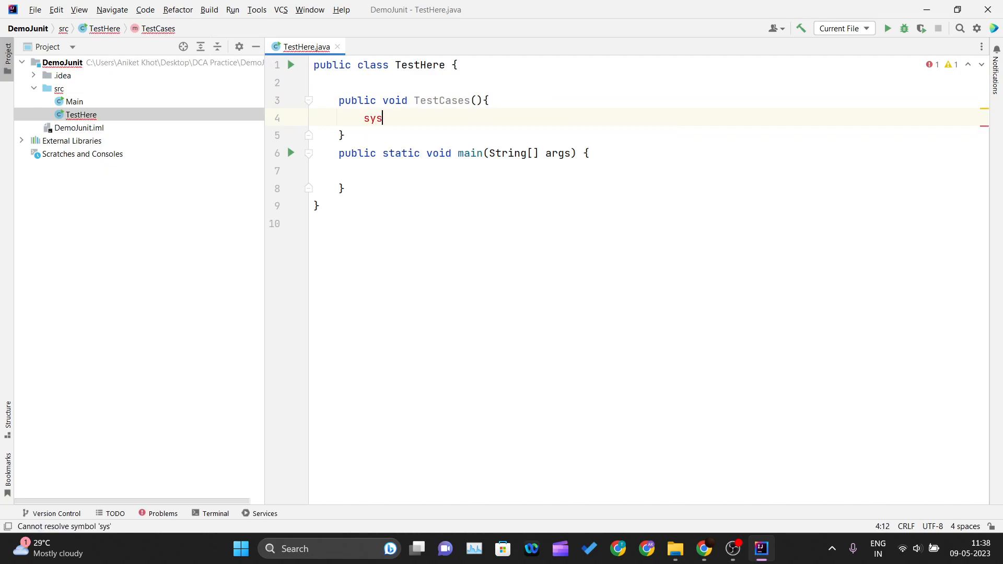
key("BackSpace")
type("ou")
key("Return")
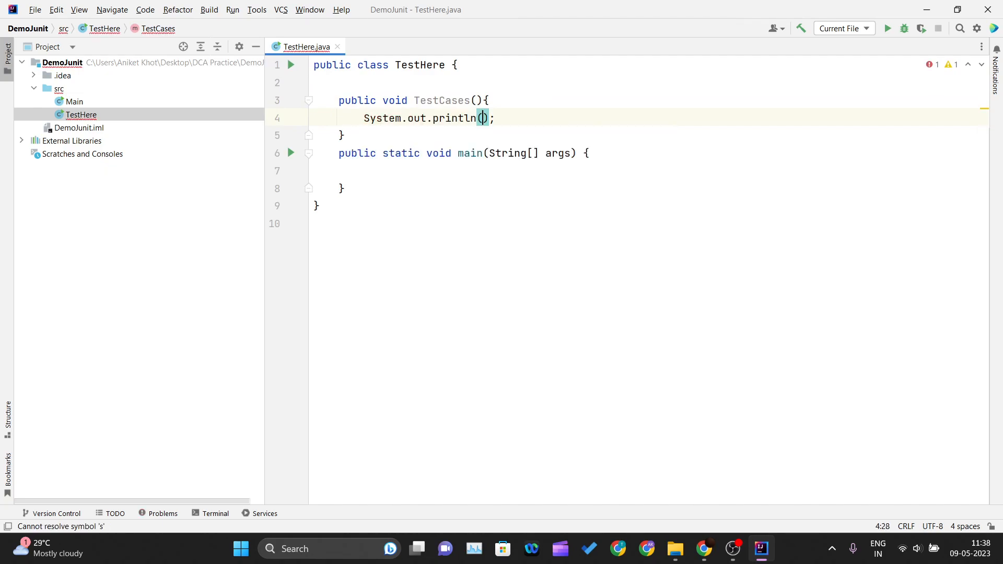
type("\"Ex")
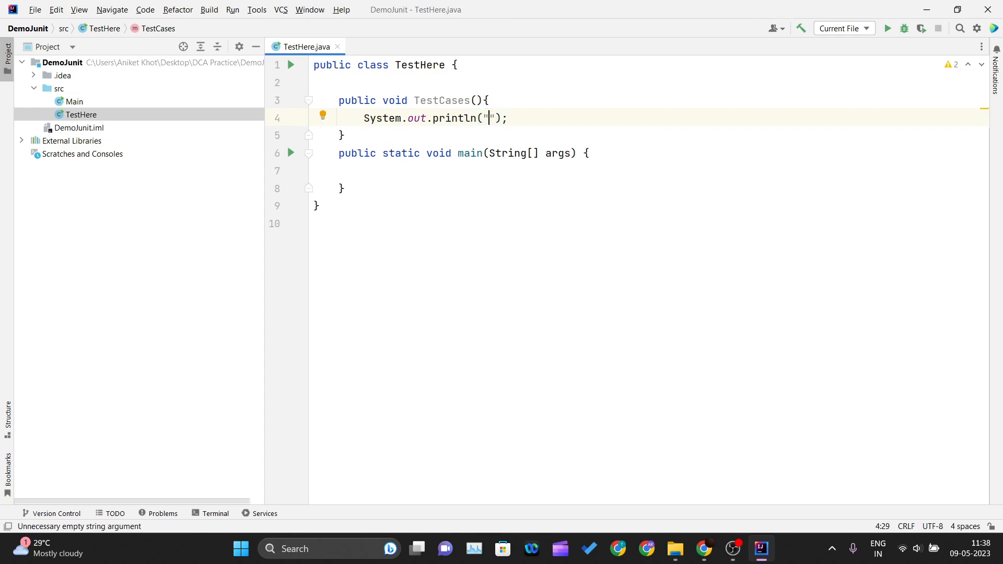
type("ecut")
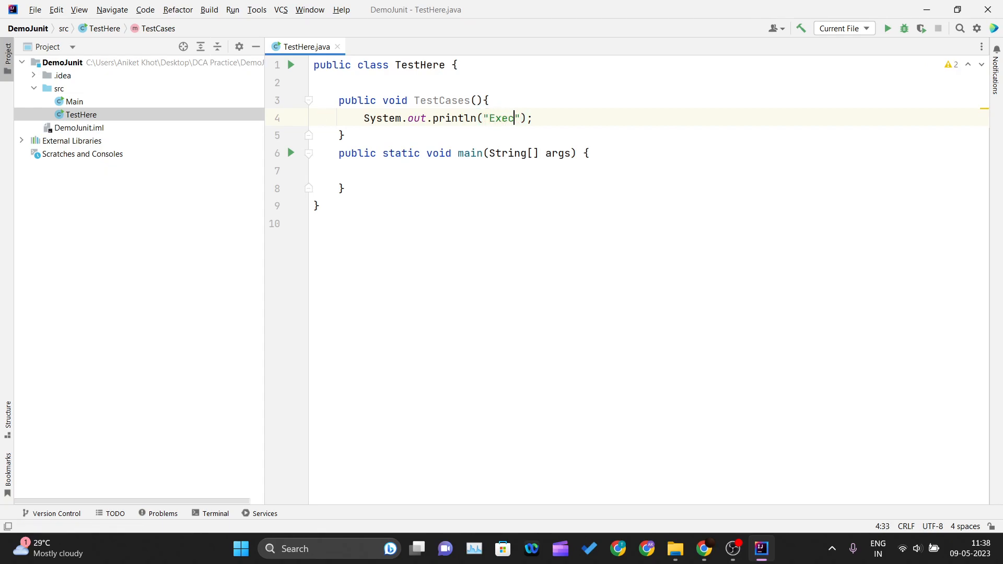
type("ing Juint")
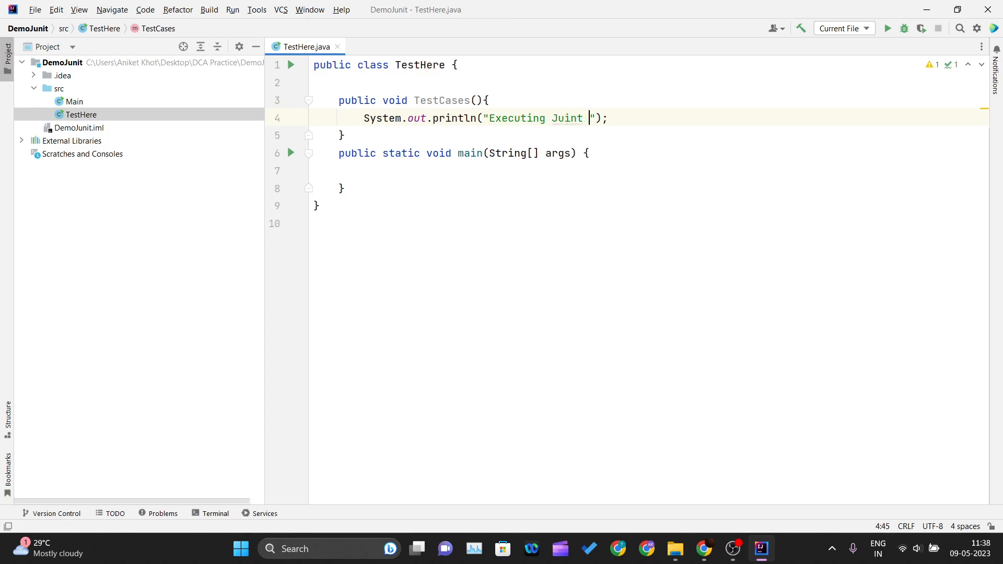
key("BackSpace")
key("BackSpace")
key("BackSpace")
key("BackSpace")
type("nit Test Cases")
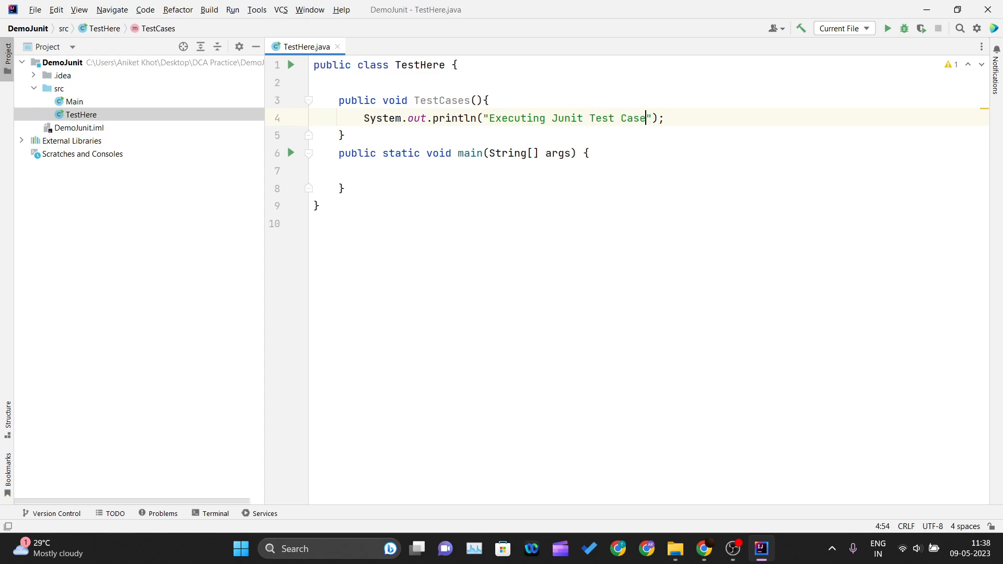
type("!!!")
left_click(396, 91)
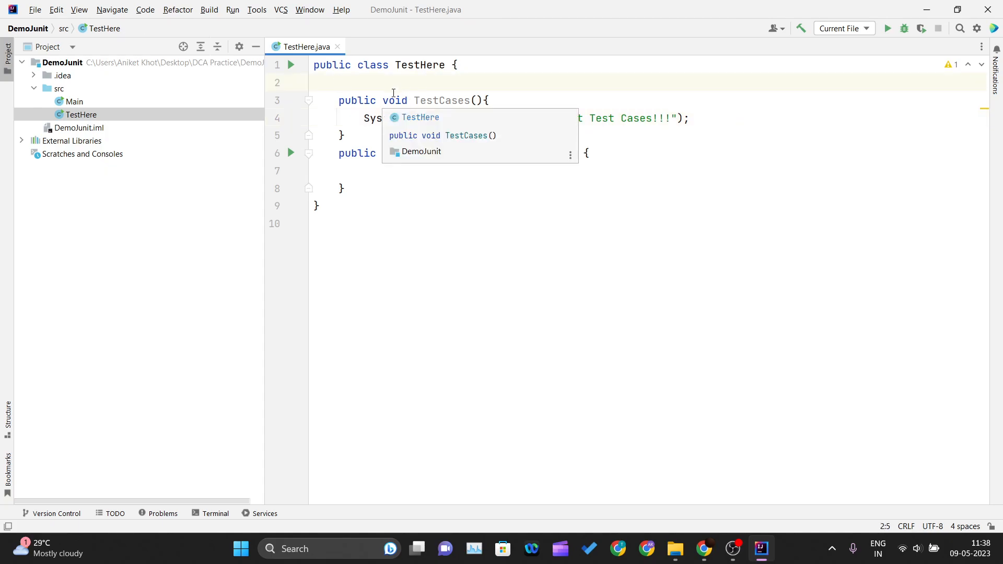
key("Return")
type("@")
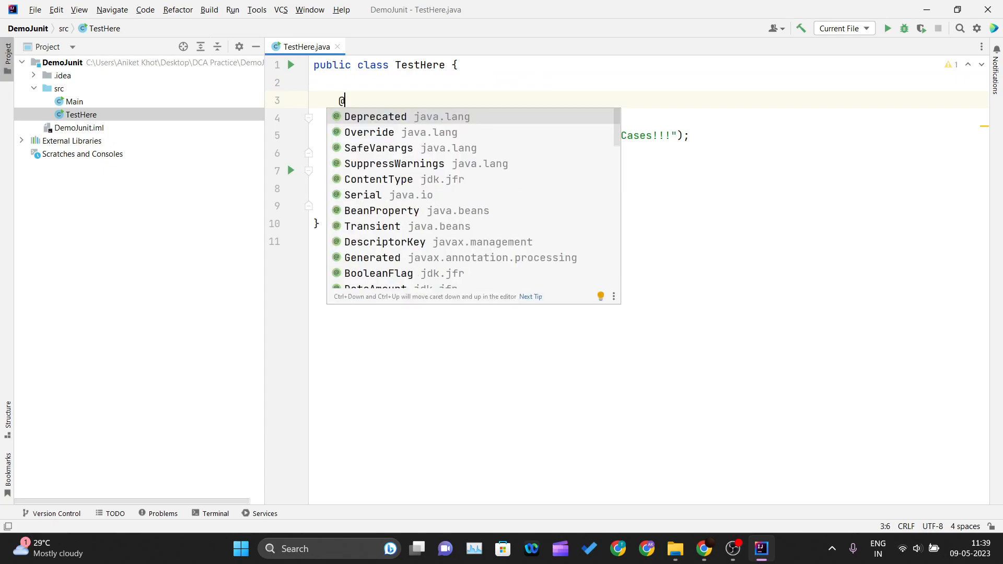
type("Test")
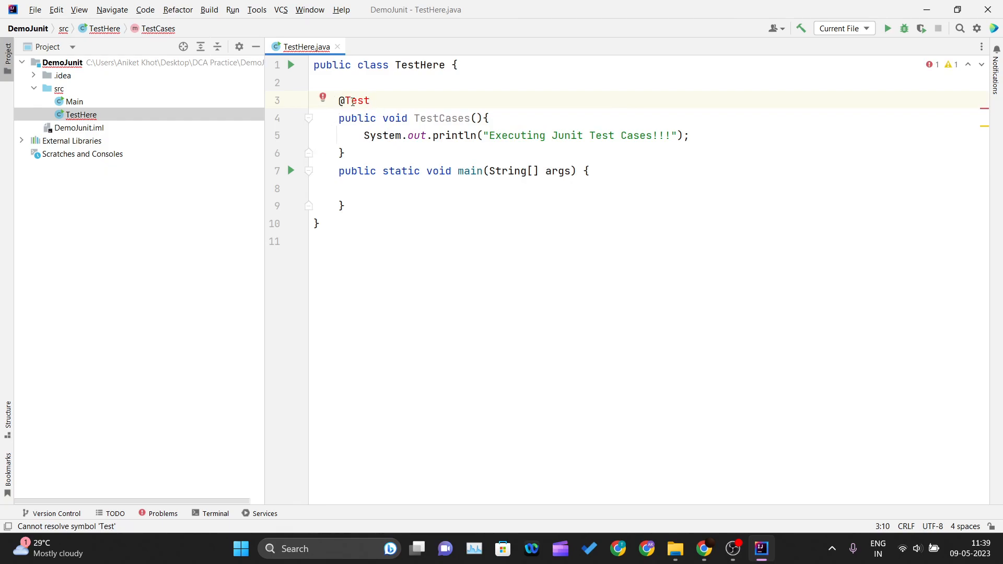
left_click(334, 101)
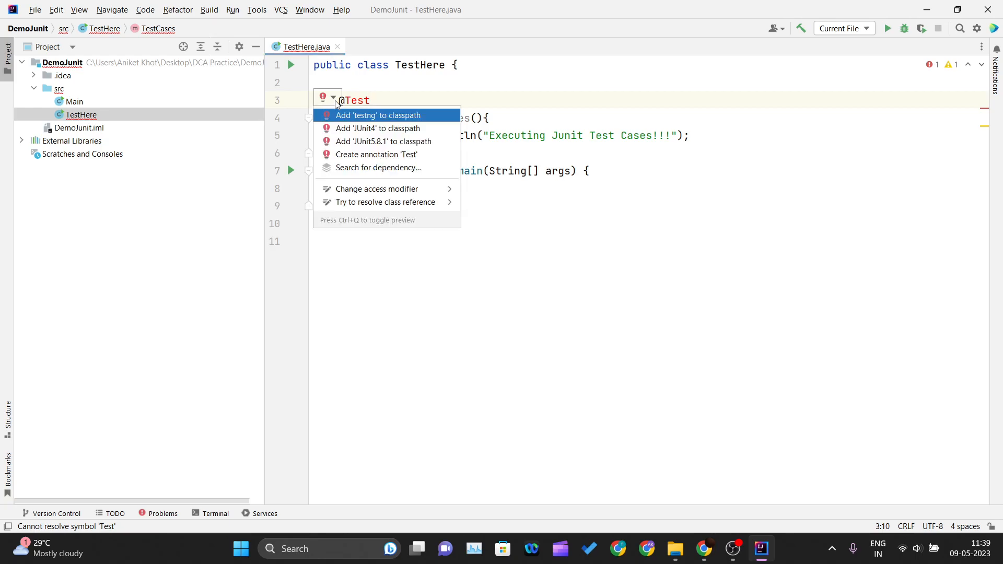
left_click(544, 214)
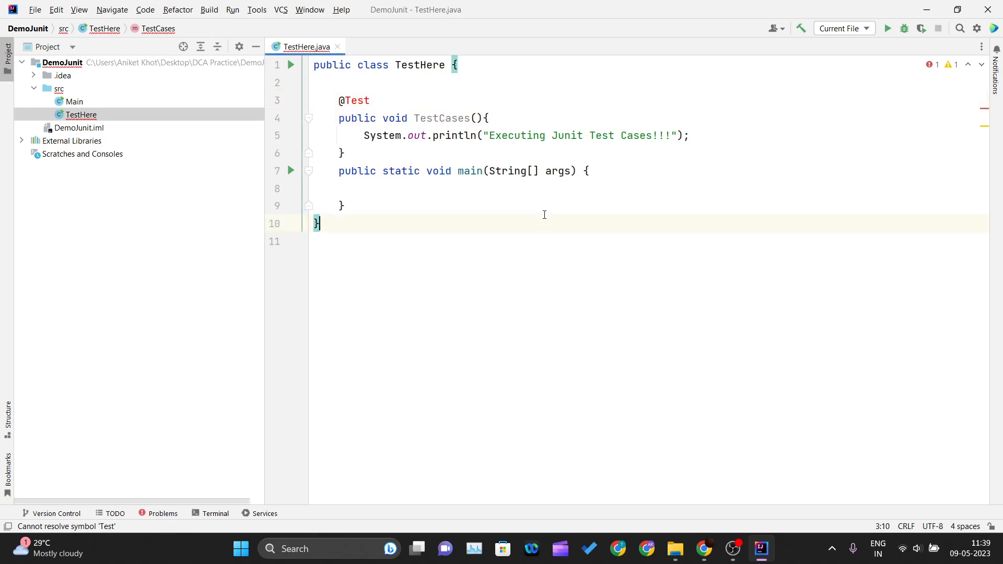
left_click(360, 101)
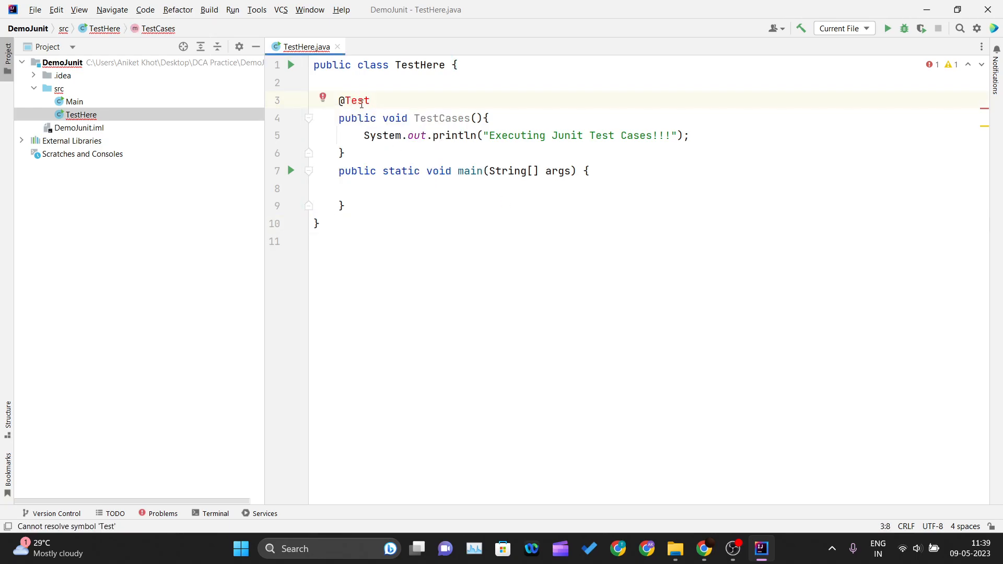
left_click(333, 99)
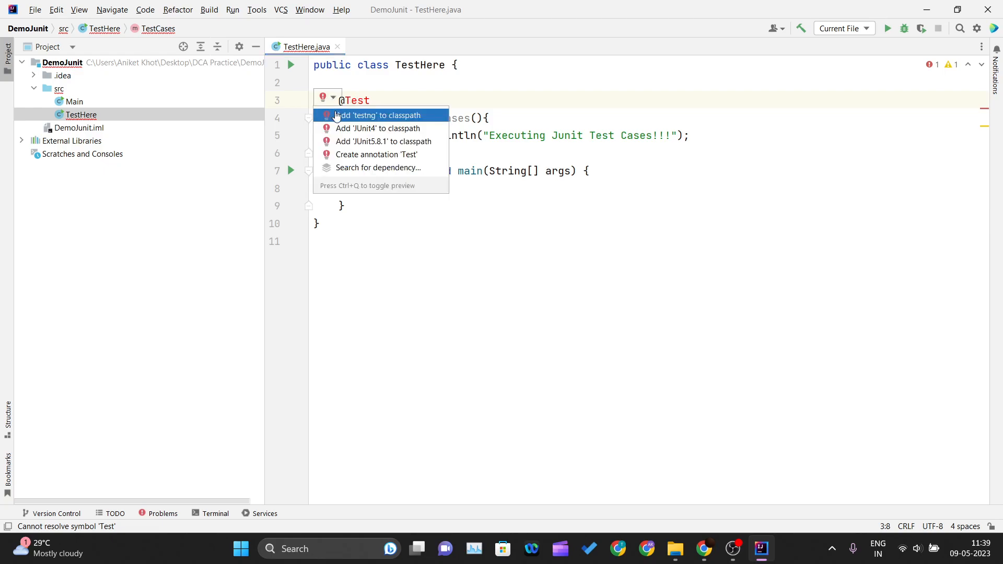
left_click(391, 129)
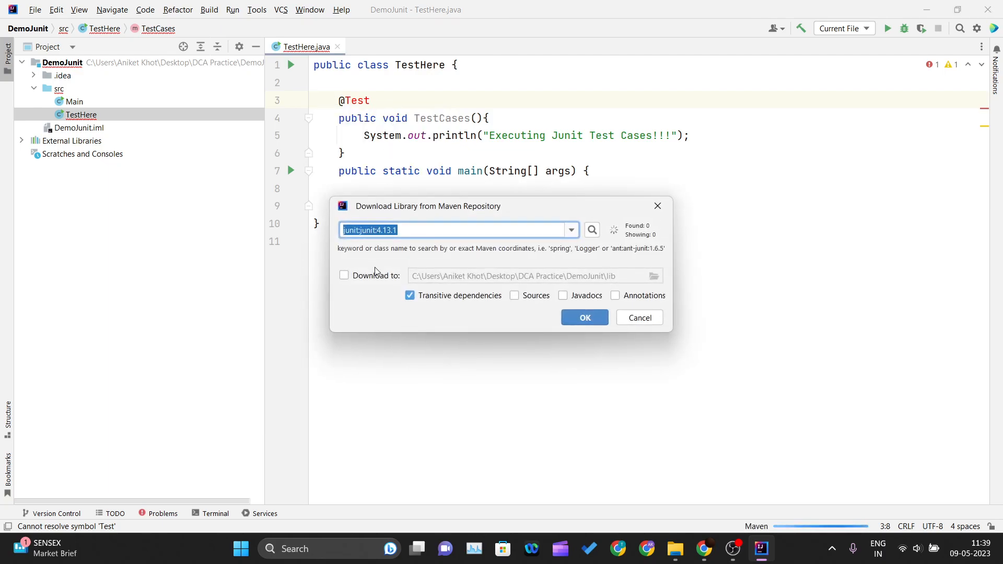
left_click(585, 317)
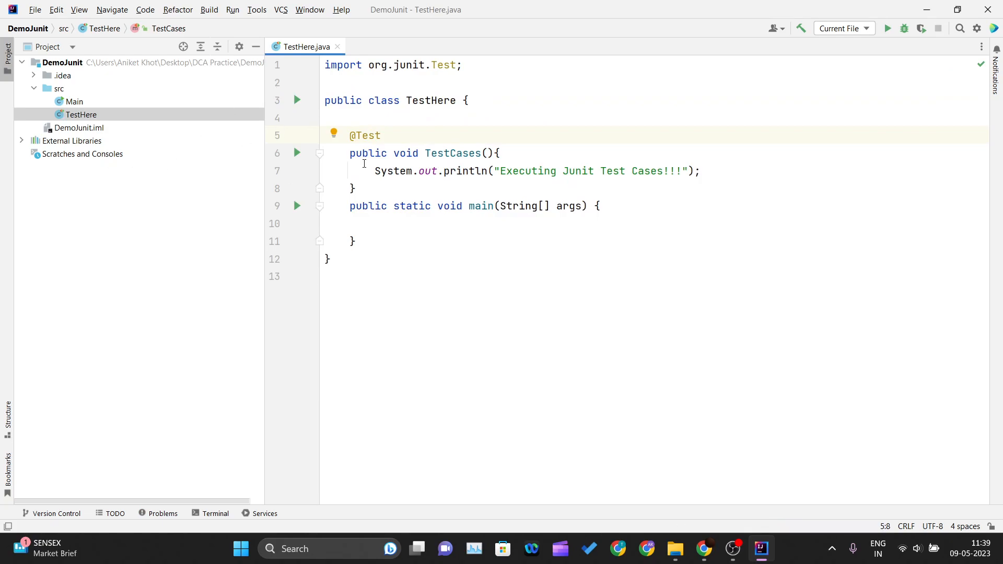
- Examine the org.junit.Test import and the JARs in the JUnit4 library under External Libraries
left_click_drag(325, 67, 462, 65)
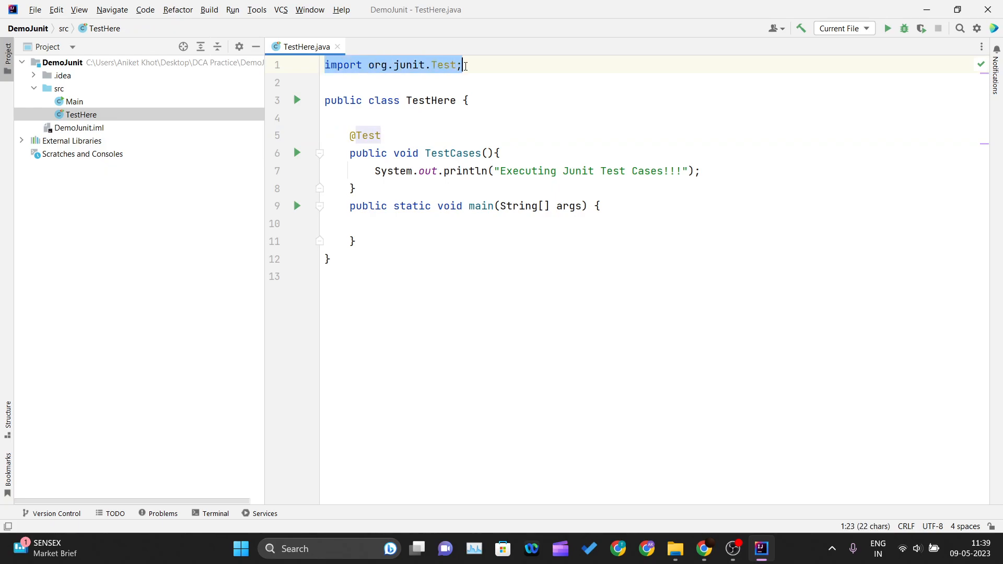
left_click(466, 66)
left_click(412, 73)
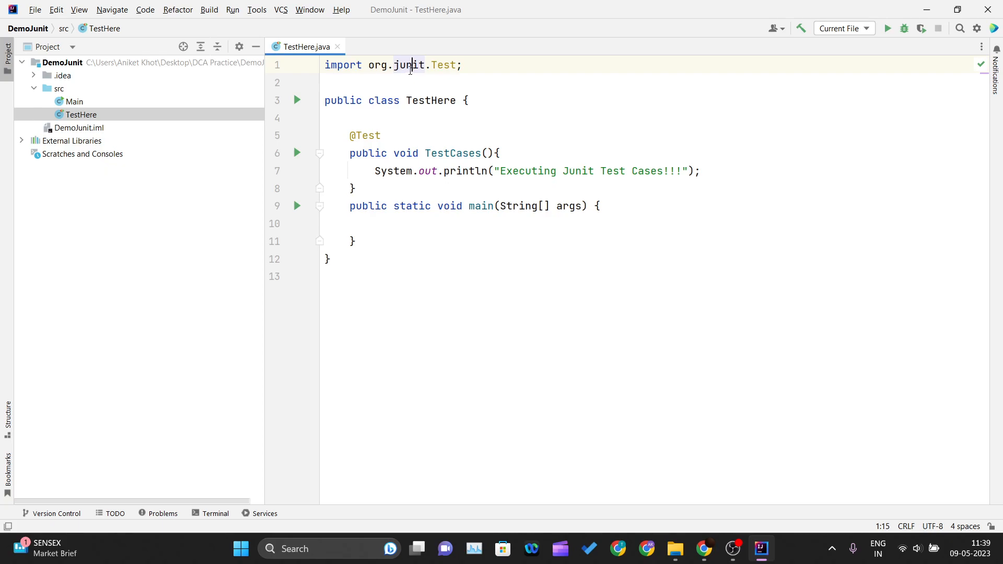
left_click(375, 204)
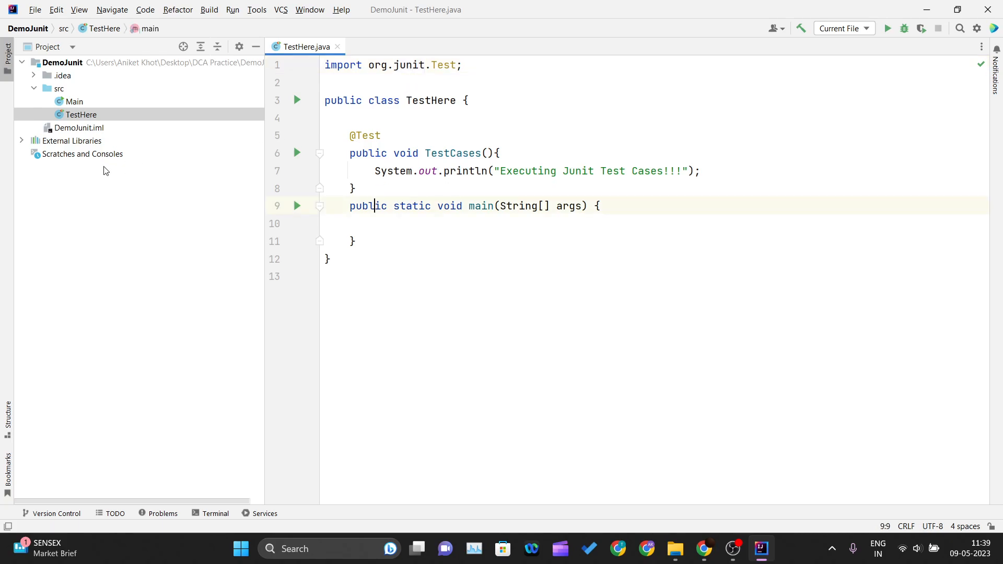
left_click(22, 141)
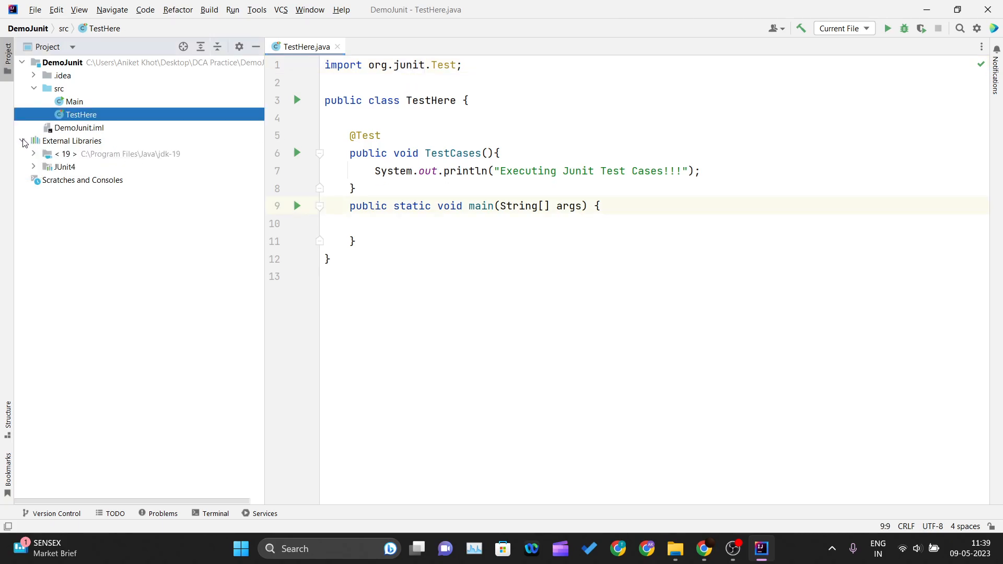
left_click(35, 167)
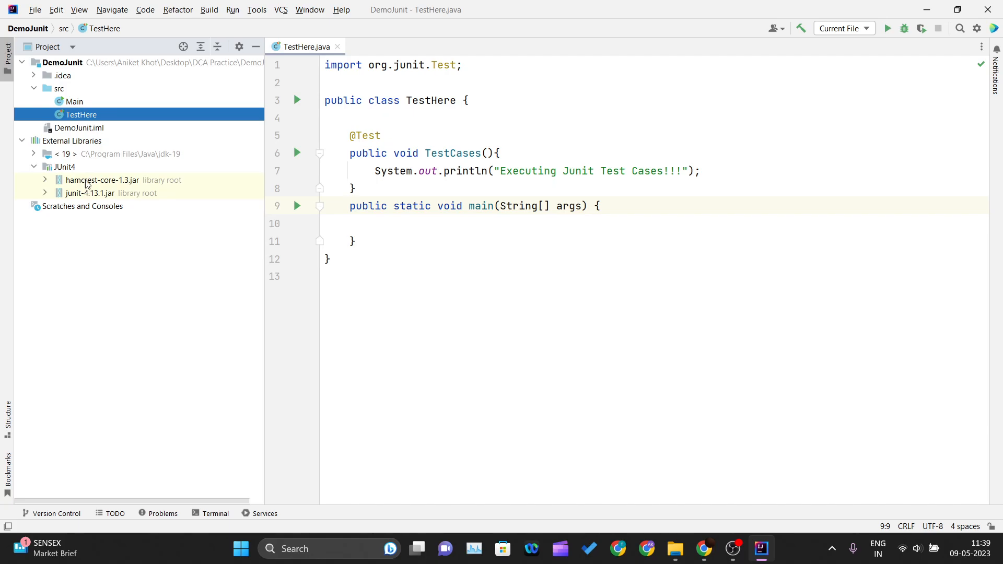
left_click(703, 553)
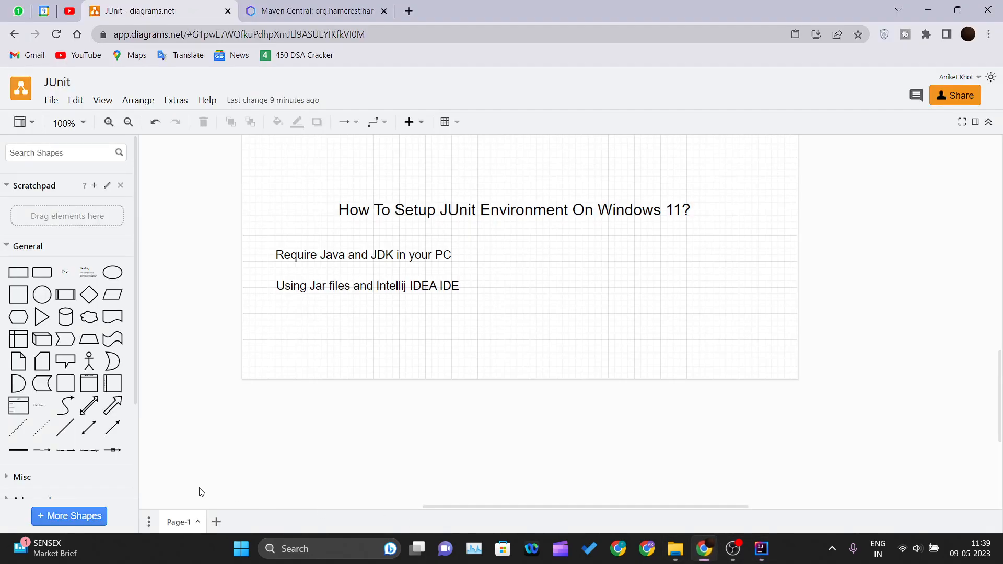
left_click(703, 554)
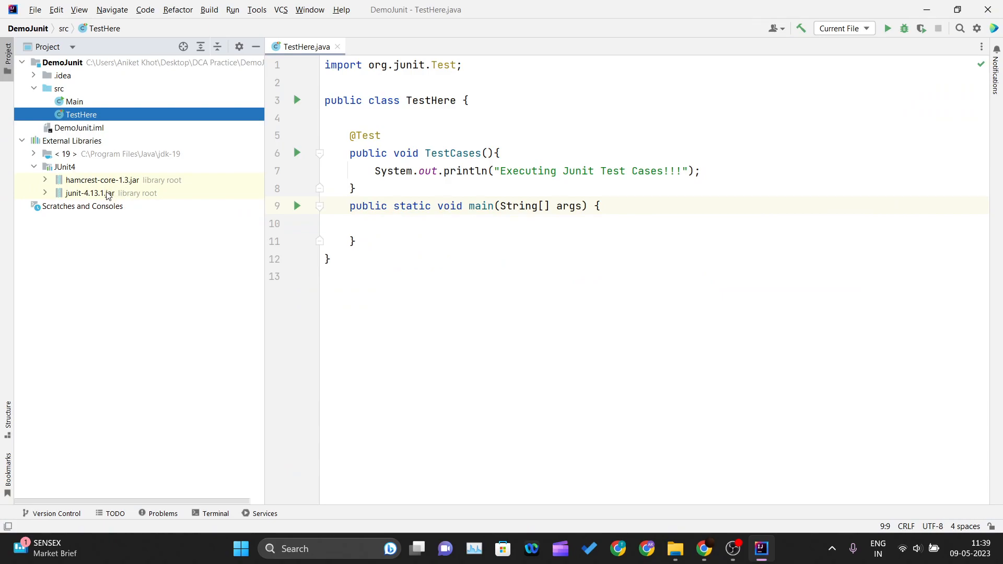
left_click(34, 167)
left_click(22, 141)
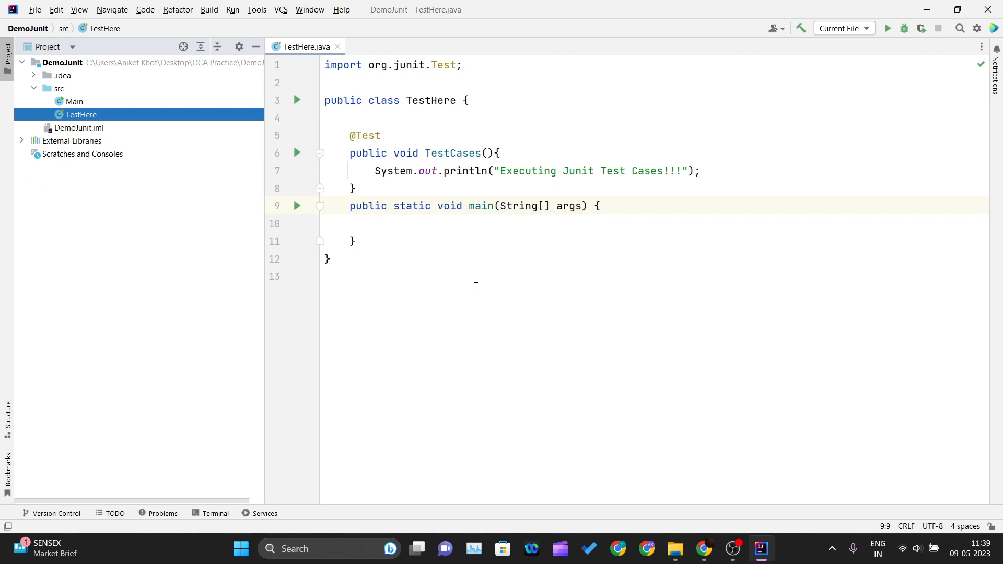
- Run the TestCases test method of the TestHere class
left_click(462, 266)
left_click(456, 97)
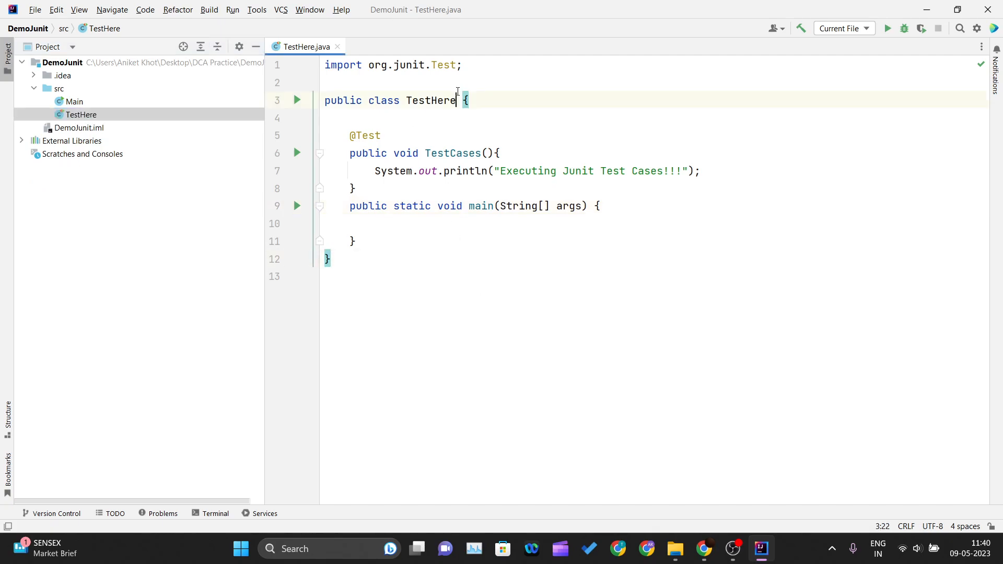
left_click(426, 76)
left_click(299, 155)
left_click(321, 155)
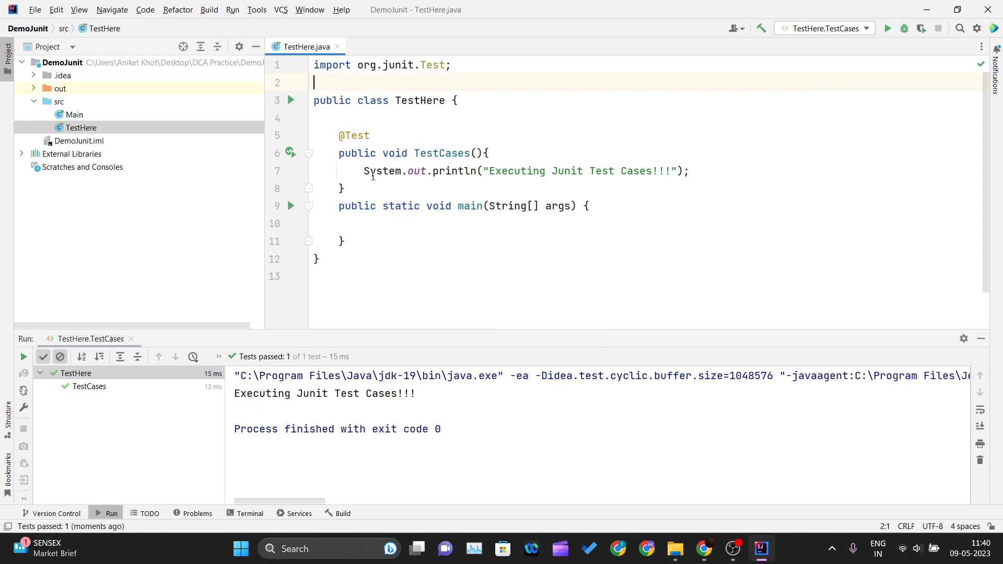
- Compare the println statement in TestCases with the console output of the test run and review the JUnit import
left_click_drag(363, 173, 698, 172)
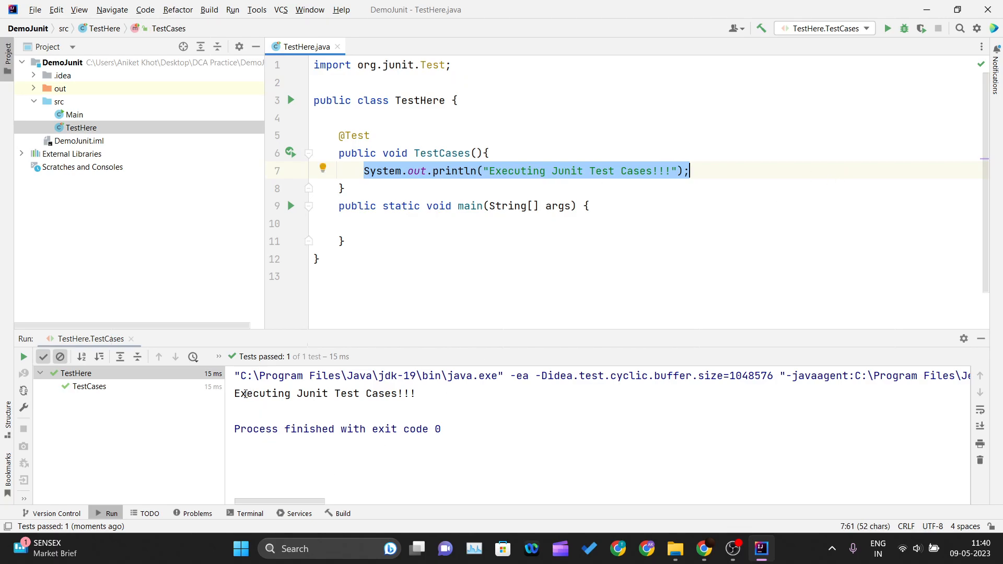
left_click(236, 394)
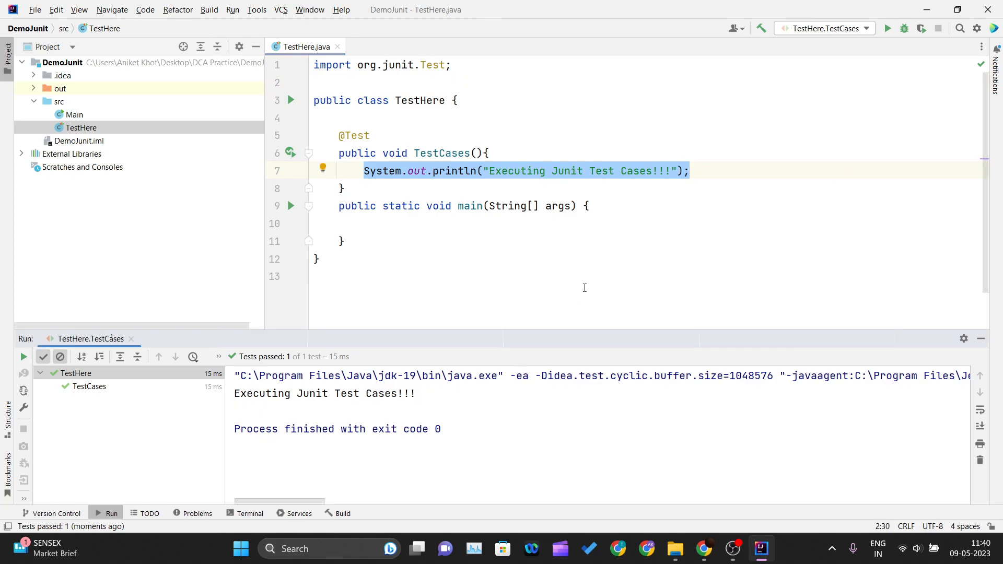
left_click(598, 235)
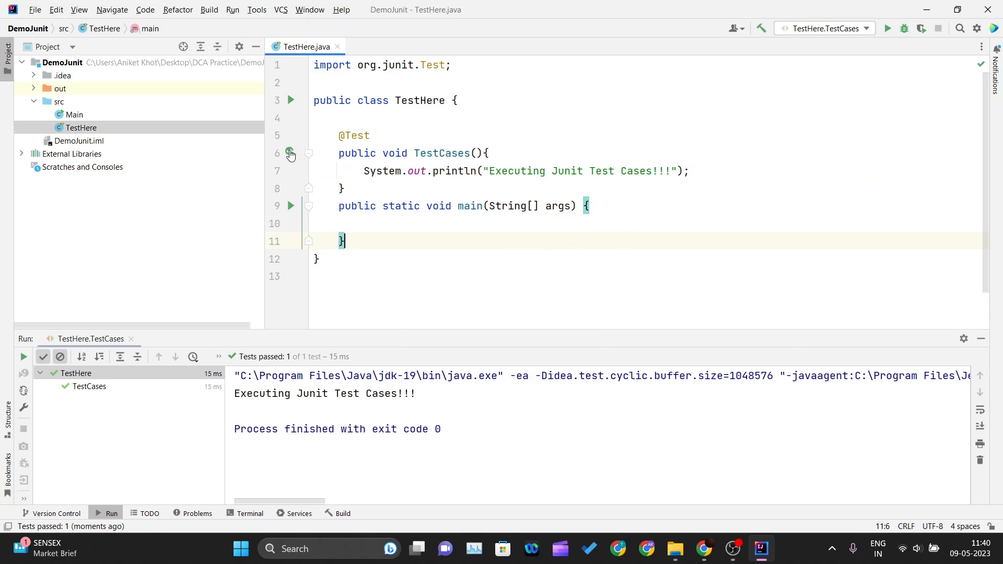
left_click_drag(383, 65, 477, 77)
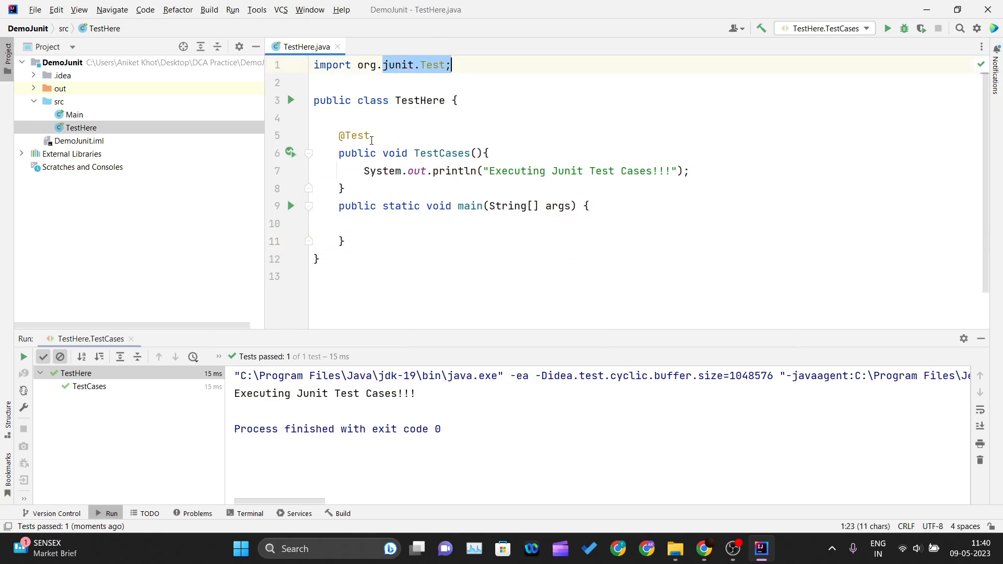
left_click(361, 114)
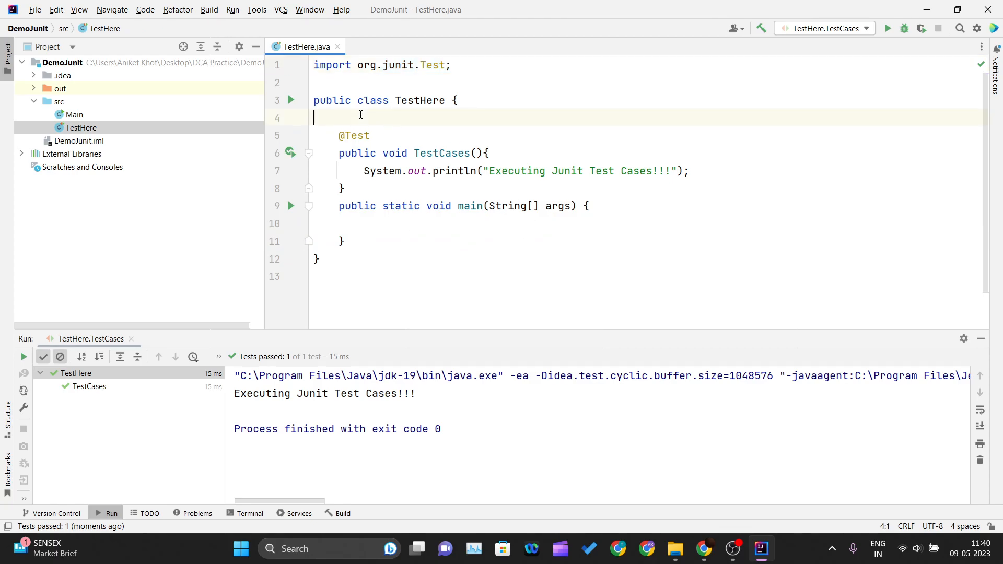
key("BackSpace")
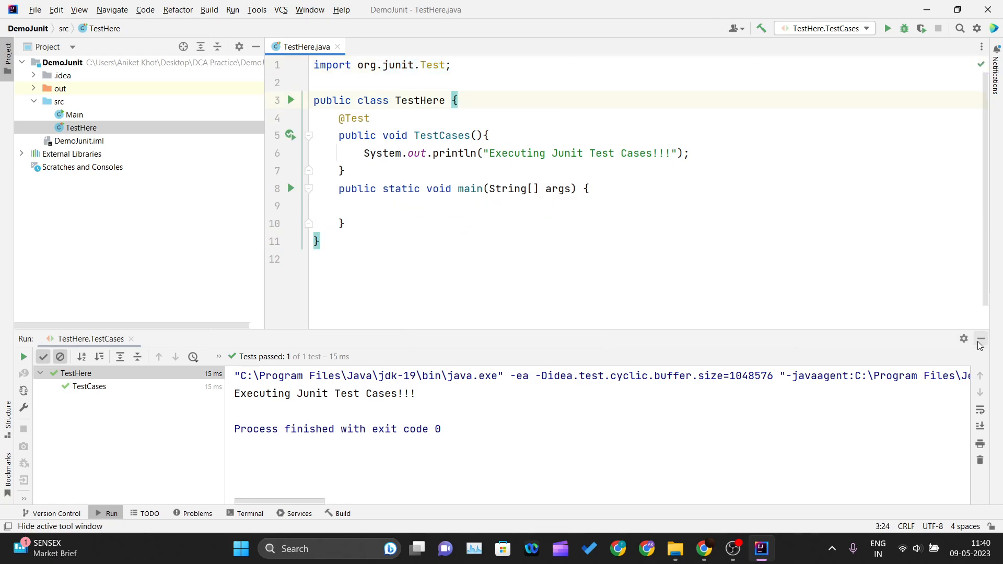
- Hide the test run results and switch to Chrome to view the JUnit setup notes in diagrams.net
left_click(981, 338)
left_click(679, 298)
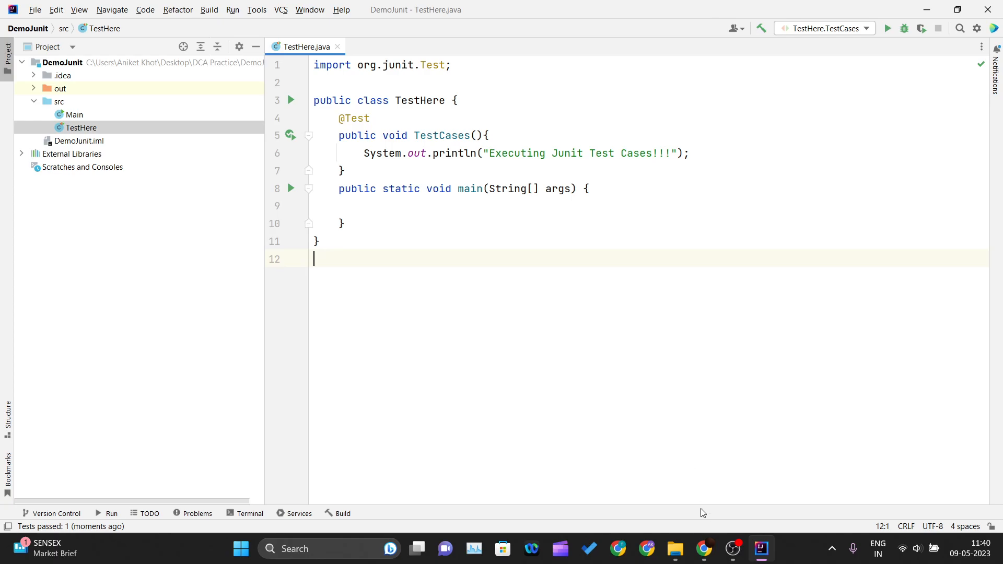
left_click(704, 549)
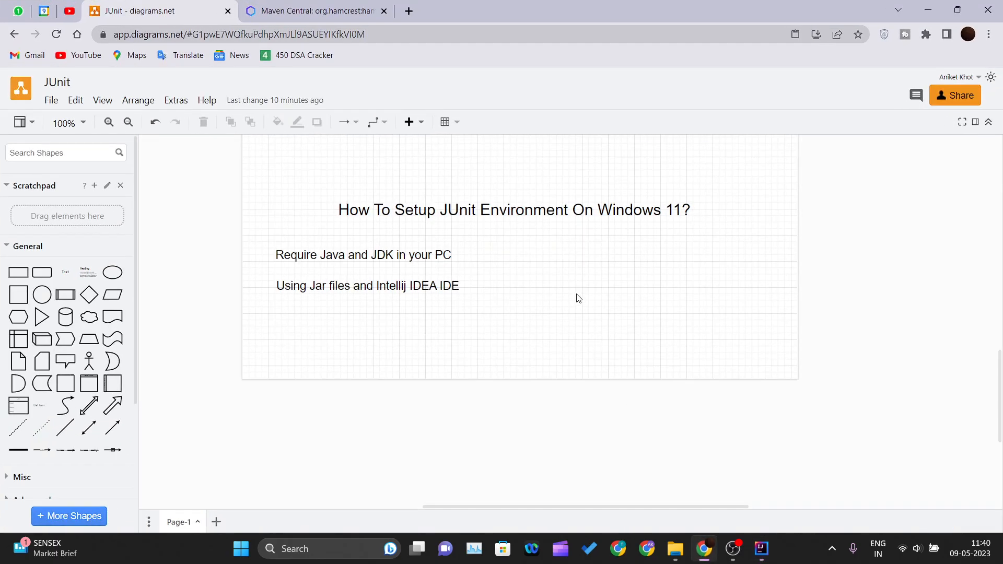